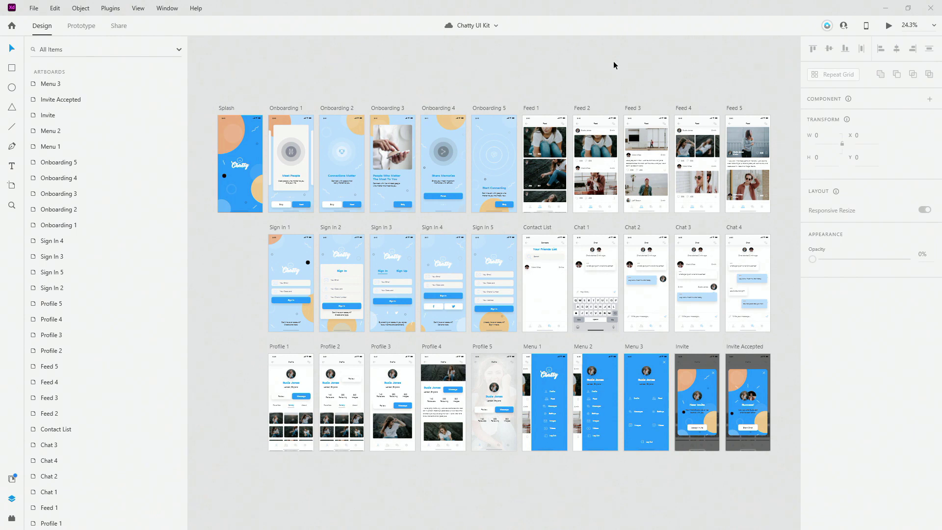
# - Select post 1, the first post group on the Feed 4 artboard
pyautogui.click(710, 148)
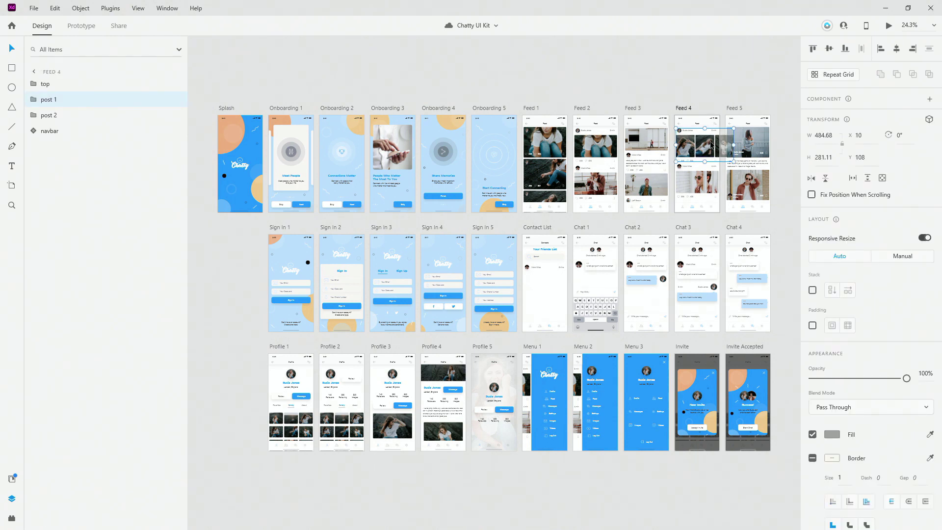
# - Zoom in on Feed 4's first post to about 117.5%
pyautogui.scroll(5, 711, 147)
pyautogui.scroll(3, 711, 153)
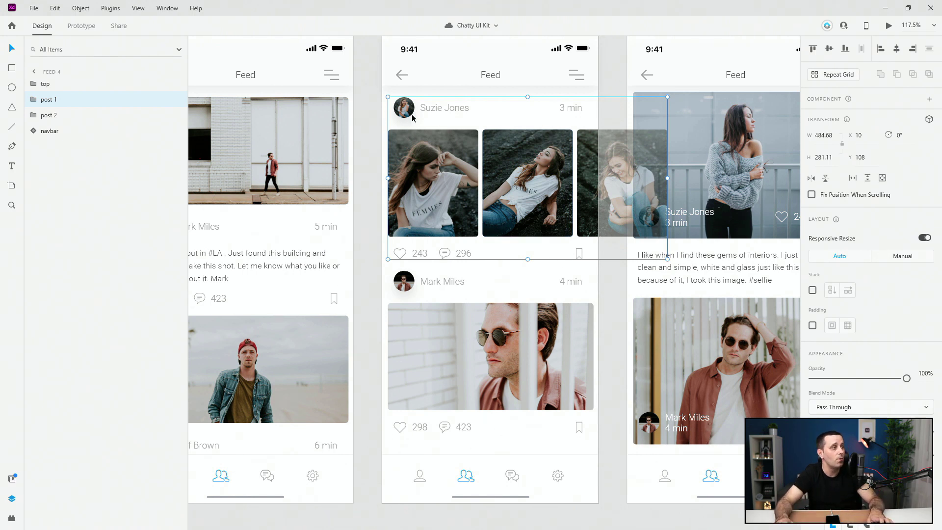
# - Turn on Stack for post 1's name-and-time text, keeping its original spacing
pyautogui.click(34, 100)
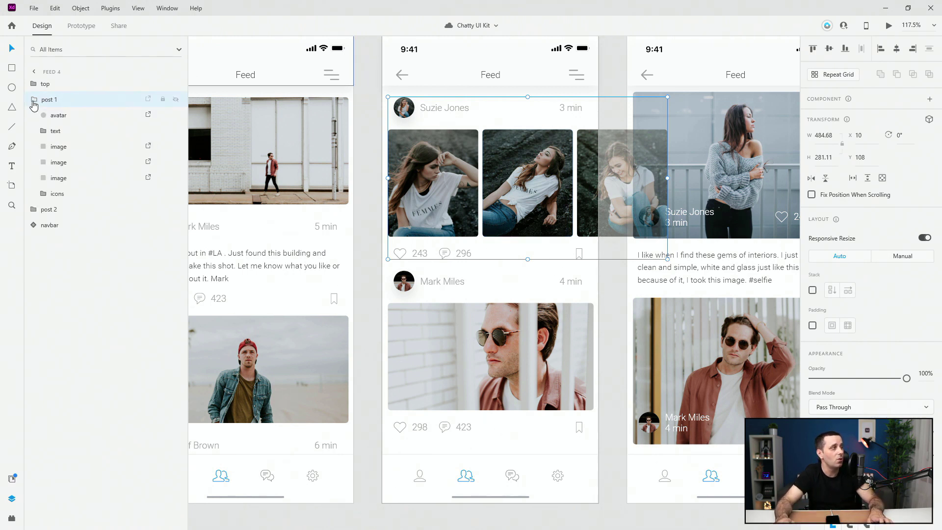
pyautogui.click(76, 116)
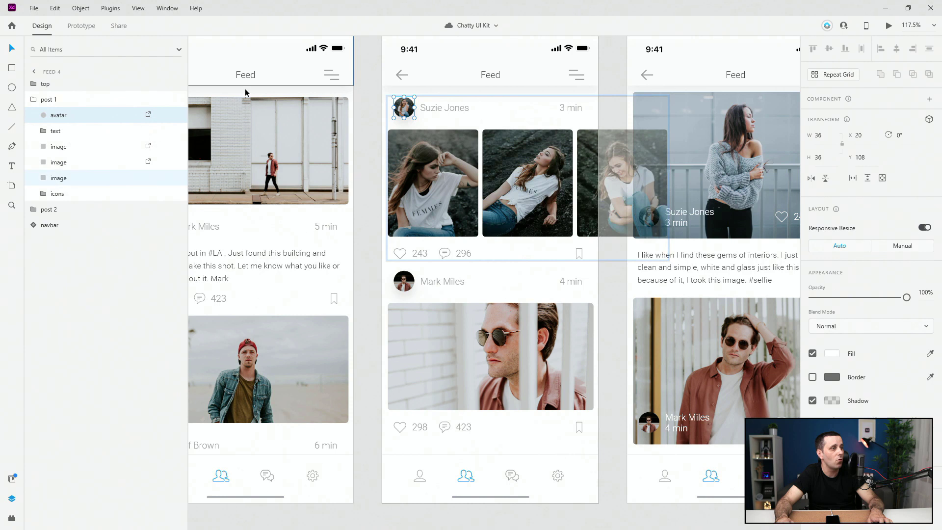
pyautogui.click(67, 131)
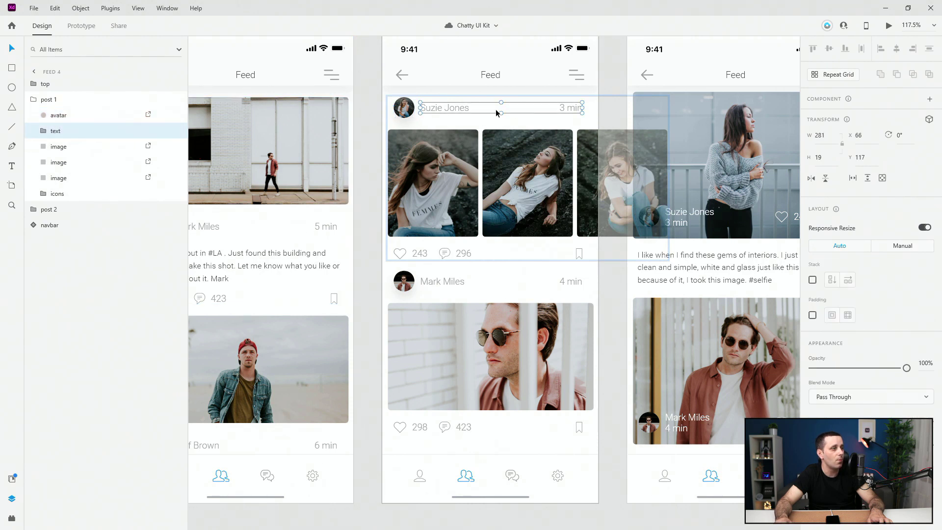
pyautogui.click(812, 280)
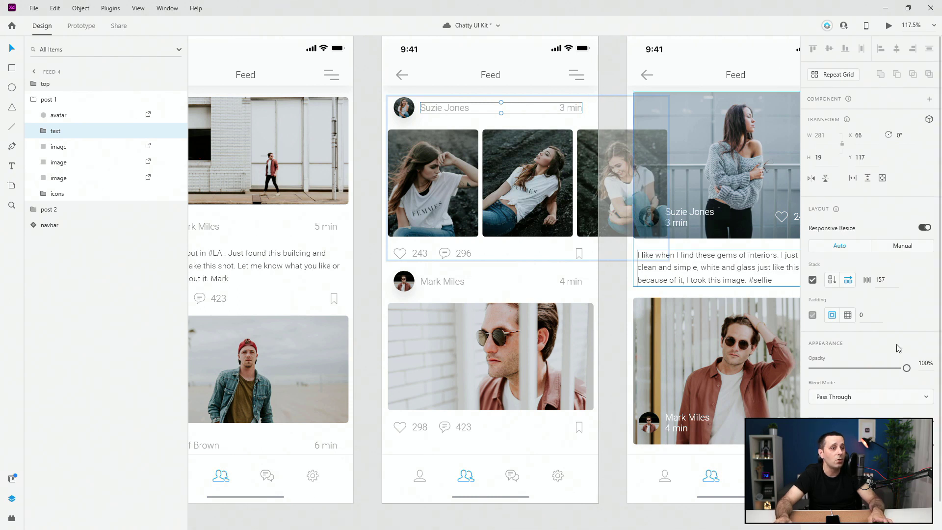
pyautogui.moveTo(886, 282); pyautogui.dragTo(879, 275)
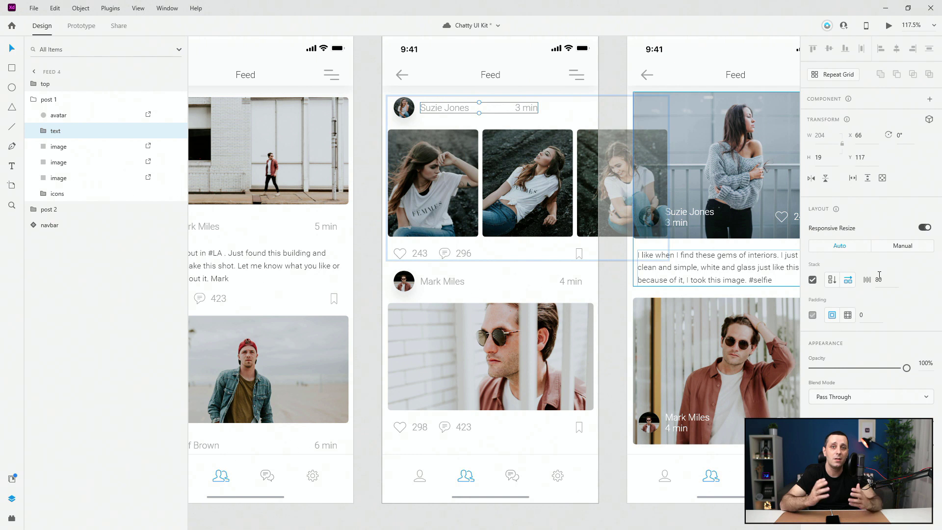
pyautogui.hotkey('ctrl', 'z')
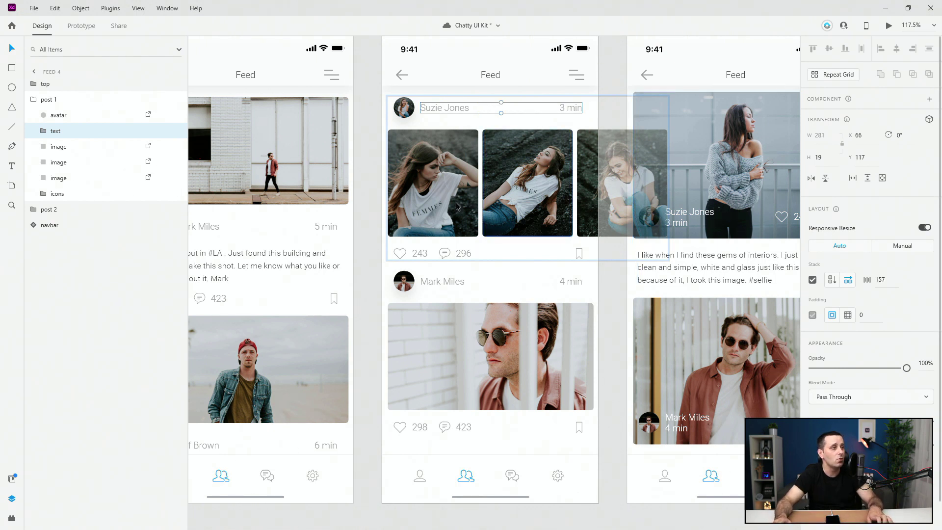
# - Group the avatar with the name-and-time text as Group 2 and stack it
pyautogui.keyDown('shift'); pyautogui.click(96, 117); pyautogui.keyUp('shift')
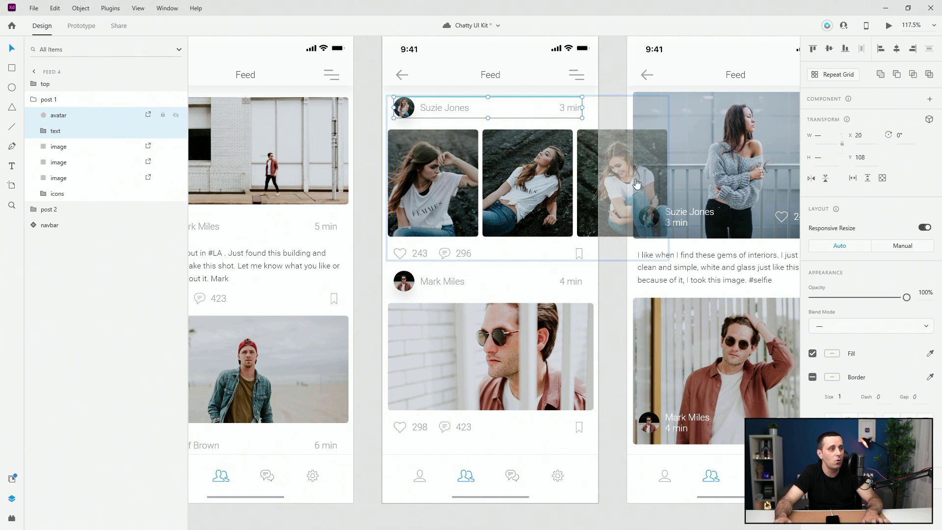
pyautogui.hotkey('ctrl', 'g')
pyautogui.click(812, 280)
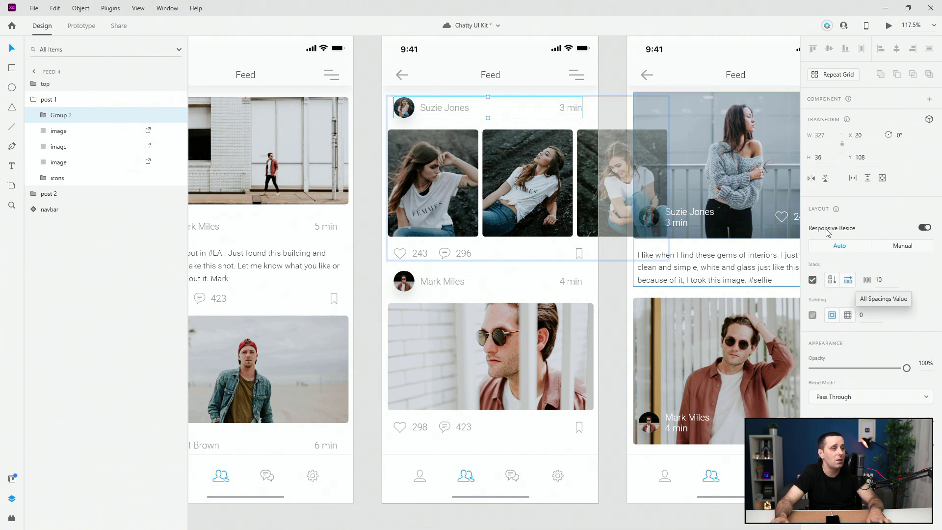
pyautogui.doubleClick(423, 109)
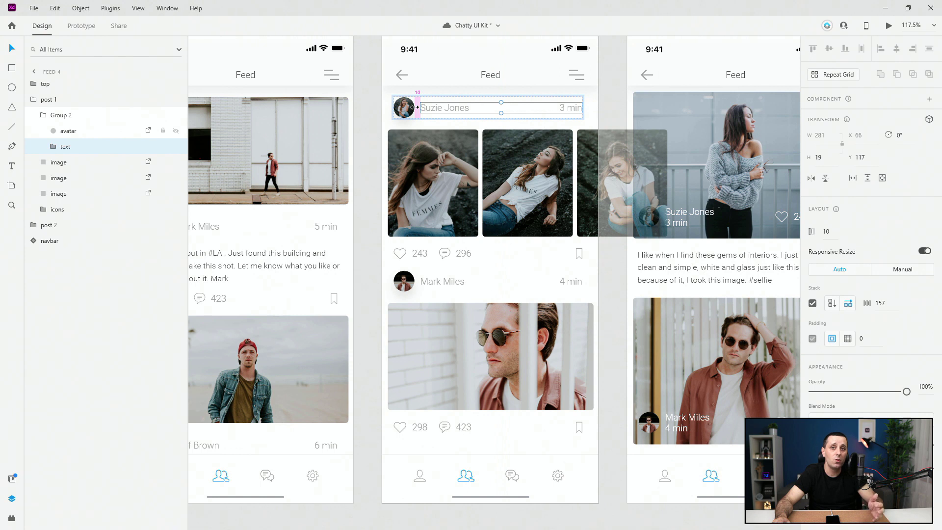
pyautogui.moveTo(415, 107); pyautogui.dragTo(441, 106)
pyautogui.hotkey('ctrl', 'z')
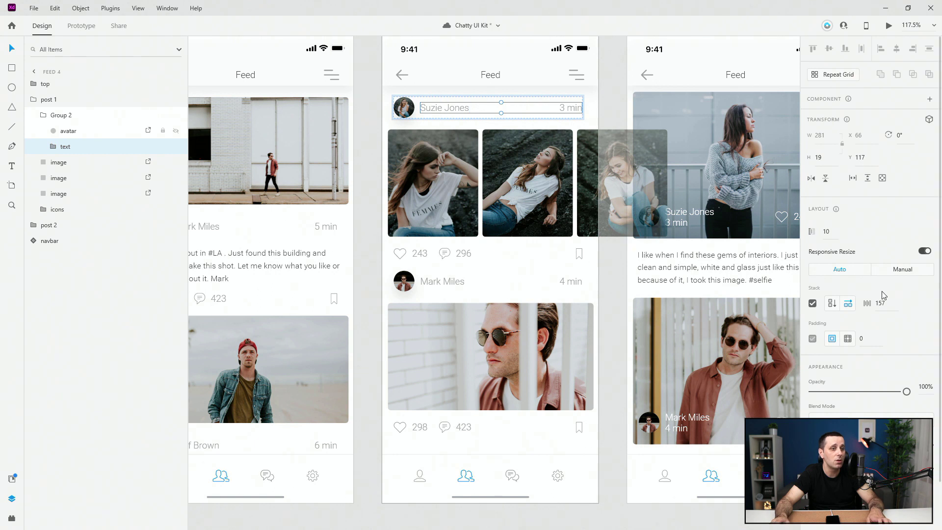
pyautogui.click(832, 303)
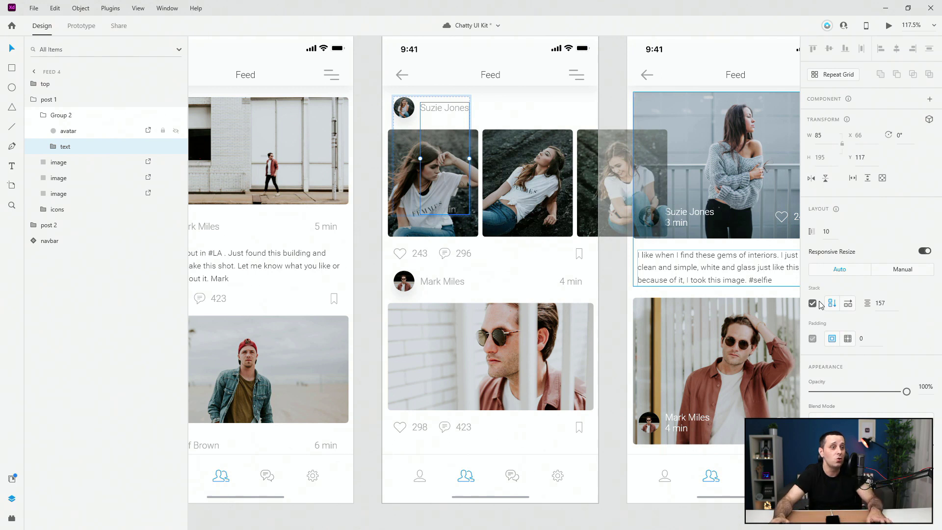
pyautogui.click(848, 303)
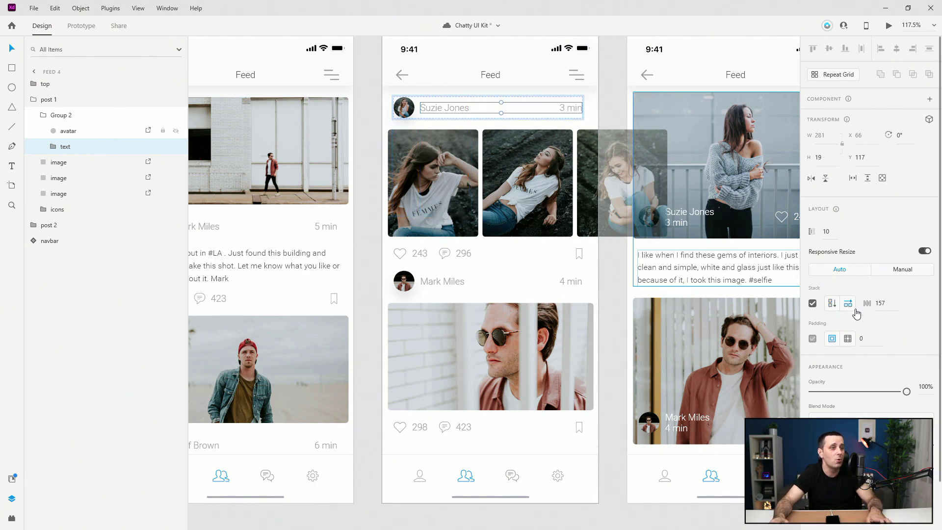
pyautogui.click(45, 115)
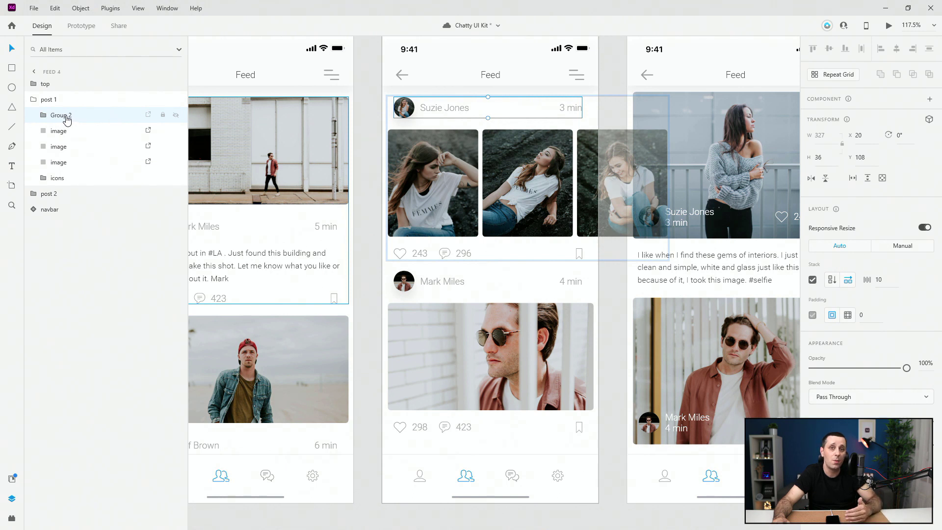
# - Group the three carousel photos and name the group 'images'
pyautogui.click(61, 131)
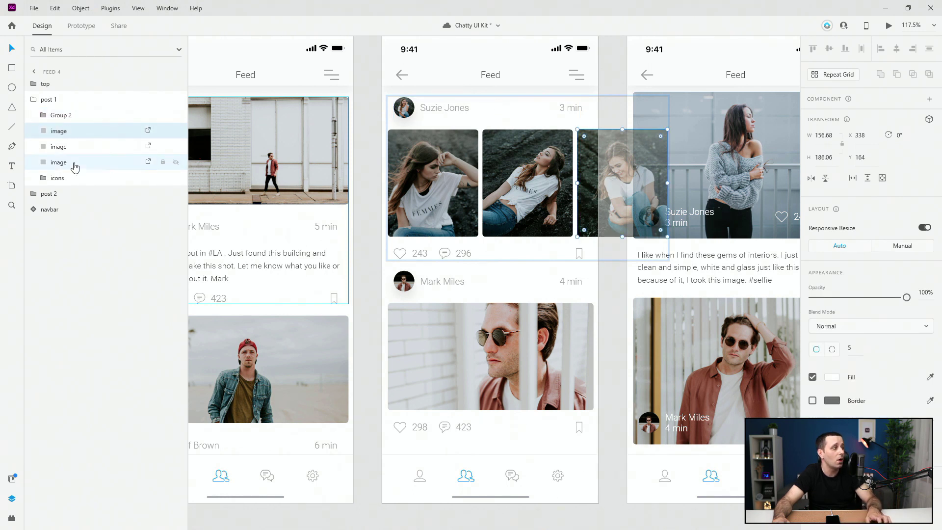
pyautogui.keyDown('shift'); pyautogui.click(77, 163); pyautogui.keyUp('shift')
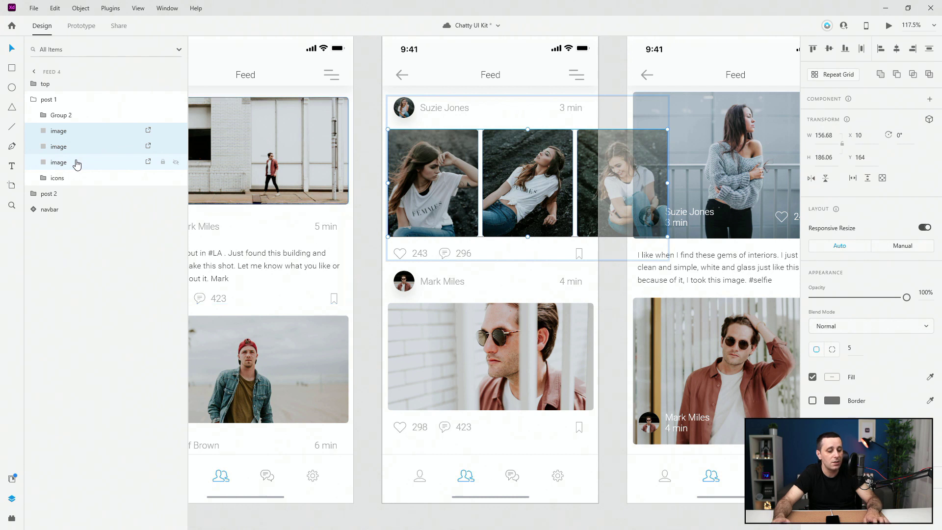
pyautogui.hotkey('ctrl', 'g')
pyautogui.doubleClick(59, 131)
pyautogui.write('images')
pyautogui.press('Return')
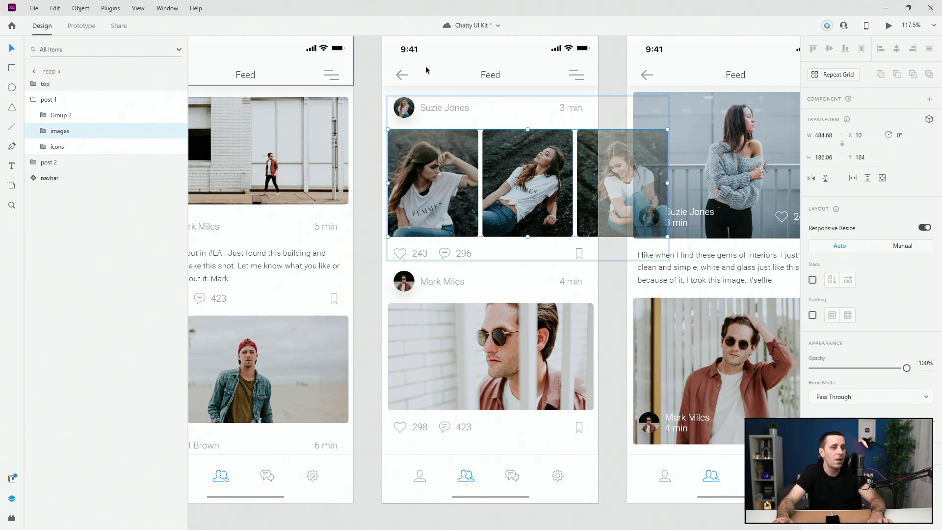
# - Stack the images group with a 7 gap, reverting a trial wider gap
pyautogui.click(813, 280)
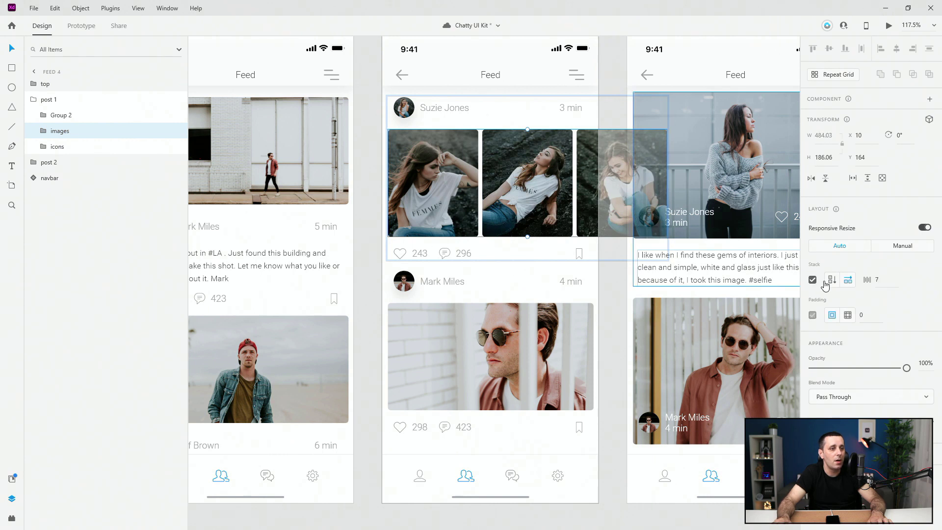
pyautogui.click(883, 281)
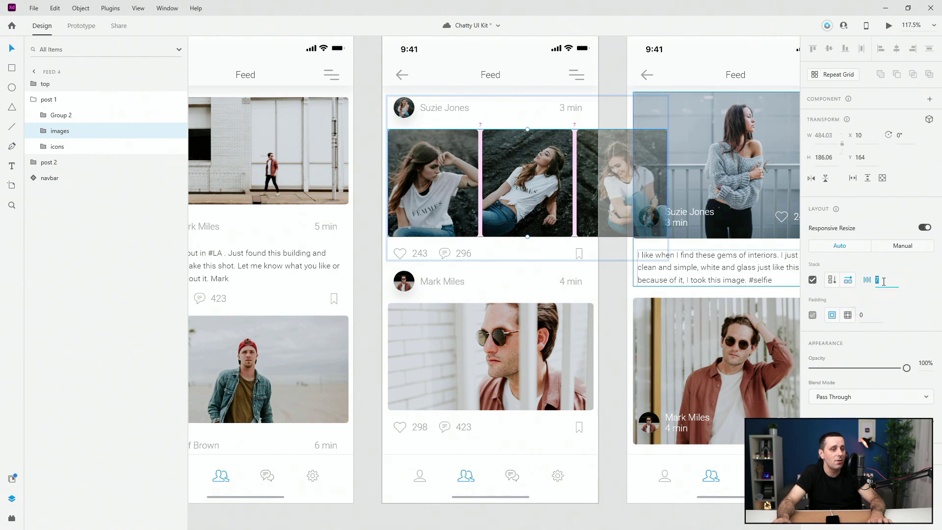
pyautogui.click(480, 174)
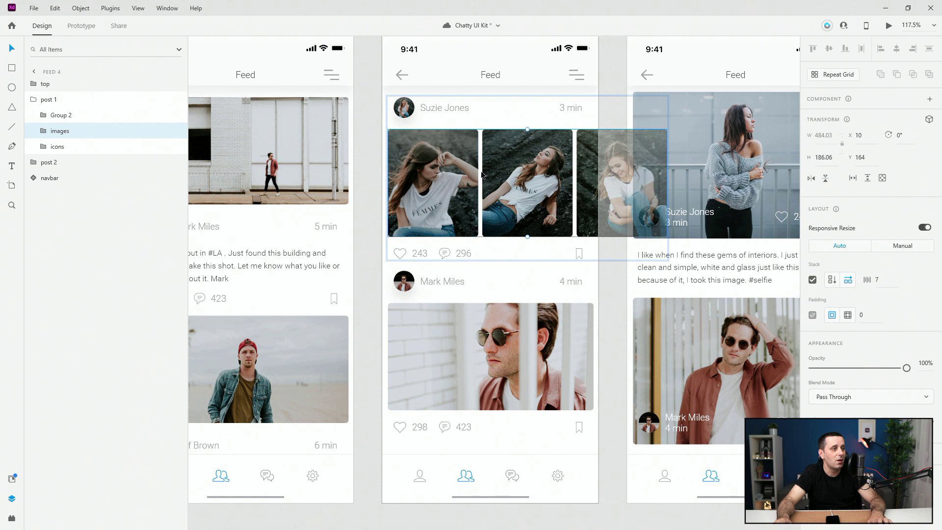
pyautogui.doubleClick(469, 172)
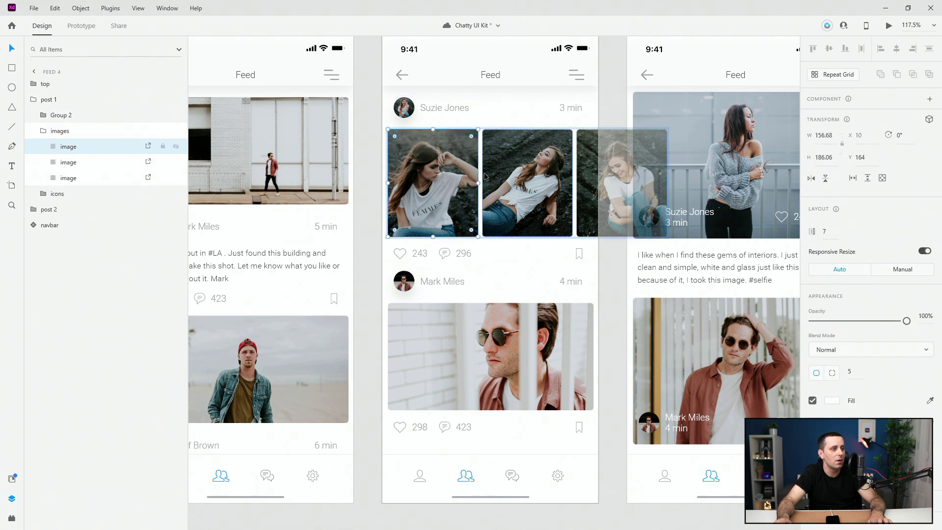
pyautogui.moveTo(482, 173); pyautogui.dragTo(491, 174)
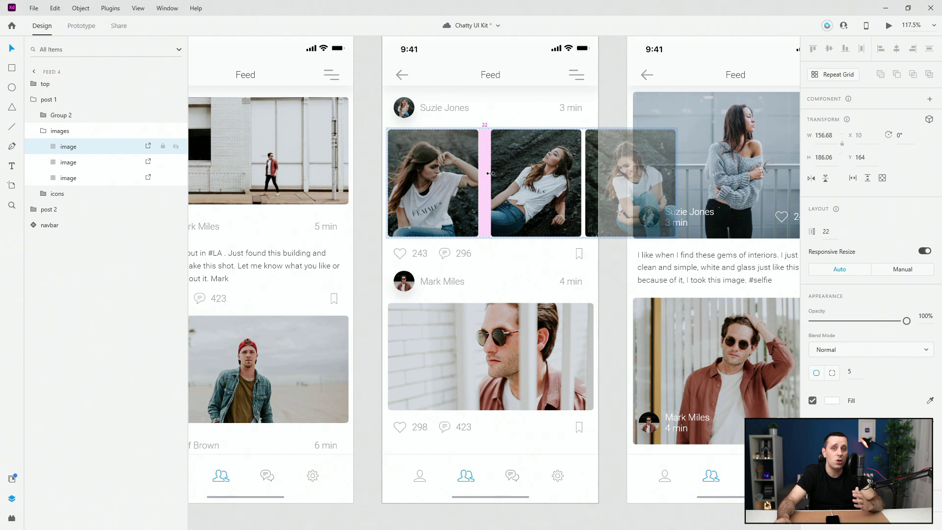
pyautogui.hotkey('ctrl', 'z')
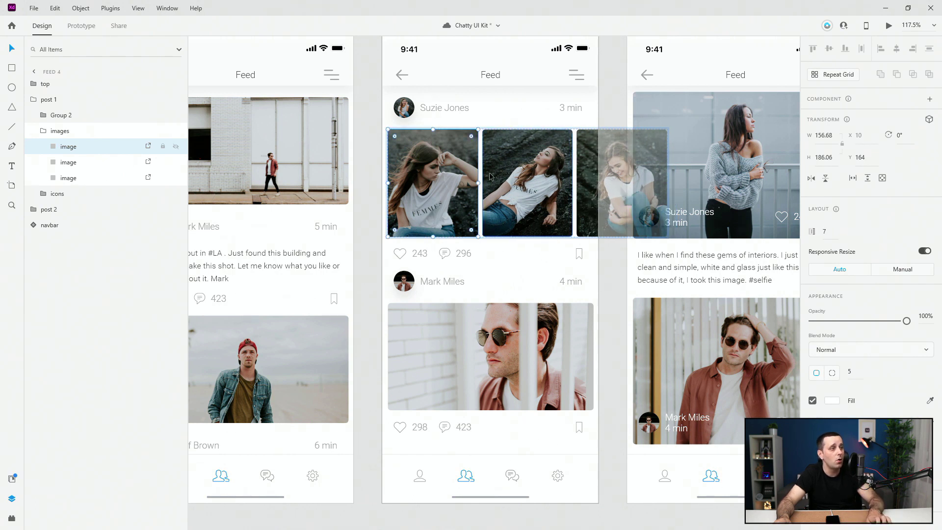
pyautogui.moveTo(480, 174); pyautogui.dragTo(493, 172)
pyautogui.hotkey('ctrl', 'z')
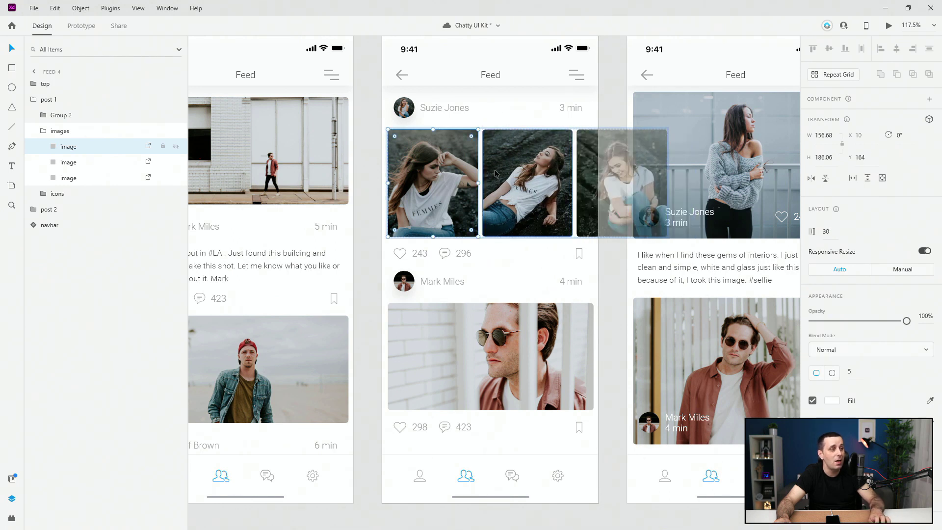
# - Try a 20 photo gap, undo it back to 7, then select the icon bar
pyautogui.click(77, 131)
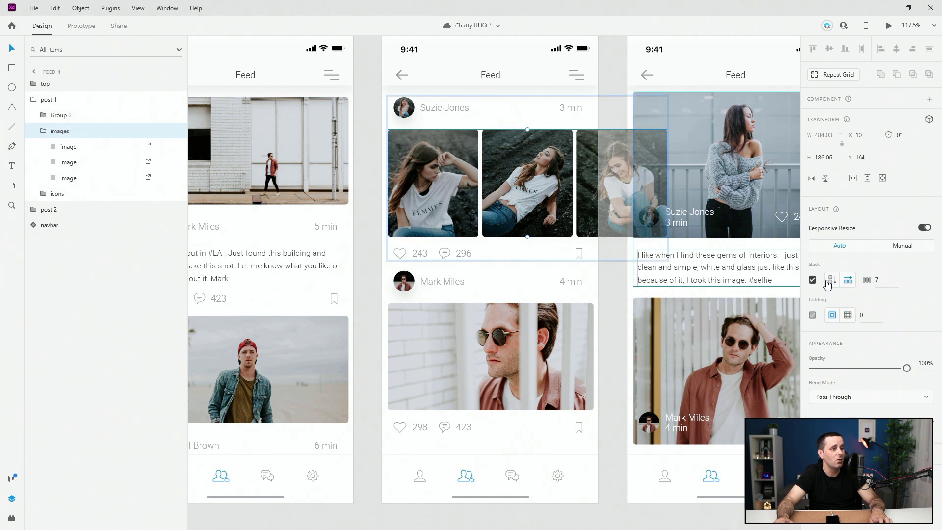
pyautogui.click(877, 280)
pyautogui.write('20')
pyautogui.press('Return')
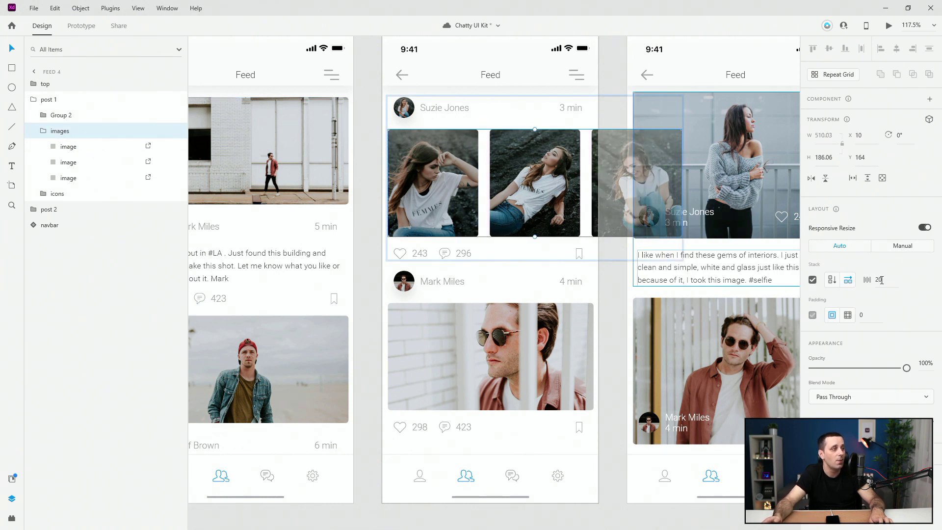
pyautogui.hotkey('ctrl', 'z')
pyautogui.click(38, 131)
pyautogui.click(63, 147)
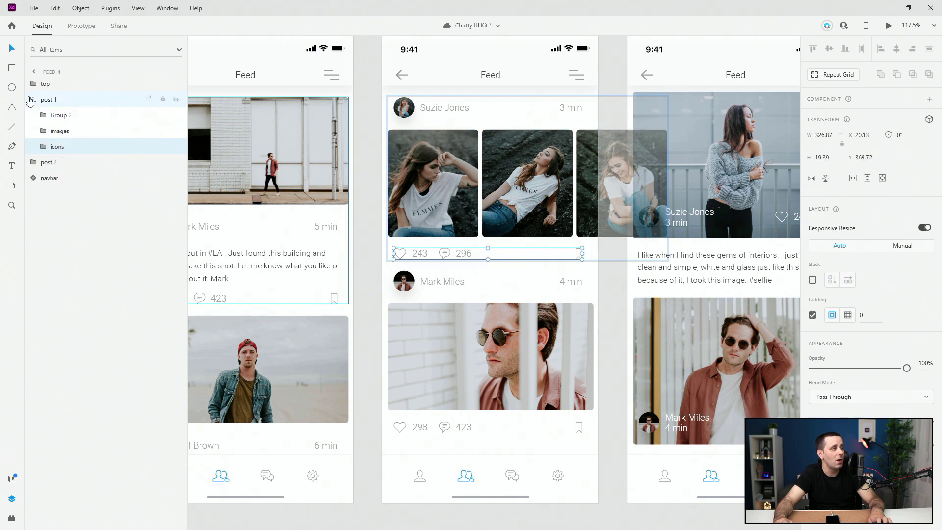
pyautogui.click(101, 116)
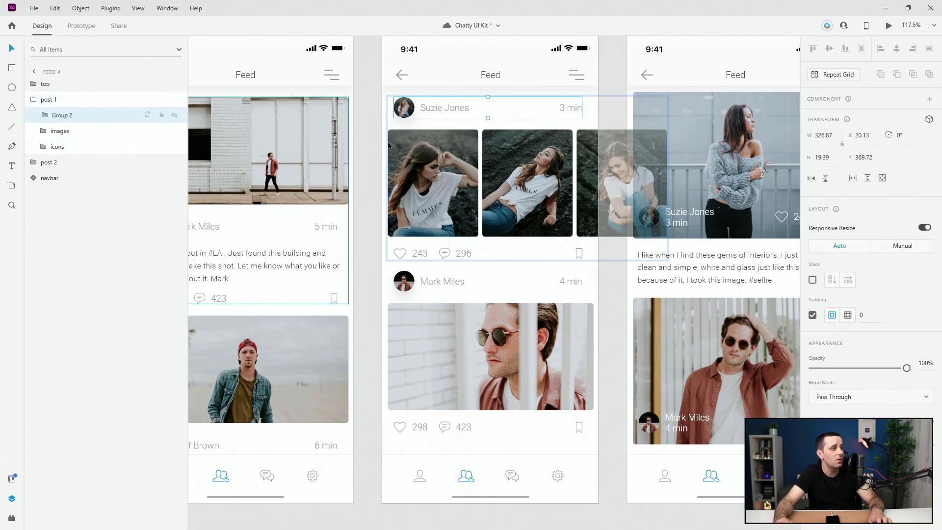
pyautogui.click(57, 131)
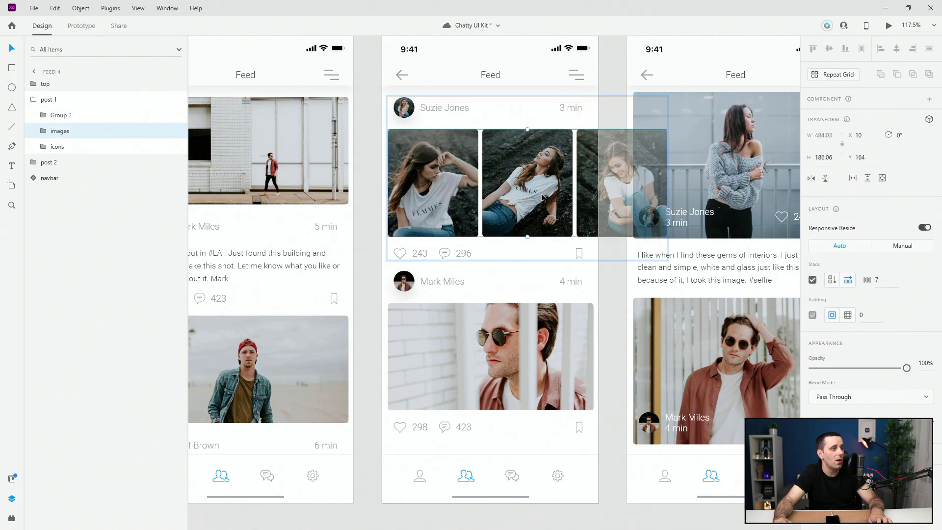
pyautogui.click(44, 147)
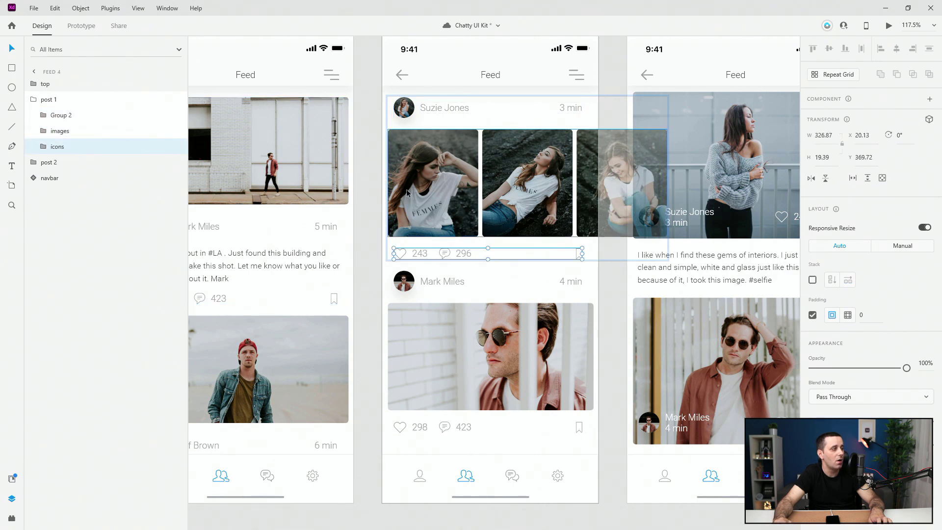
pyautogui.click(63, 101)
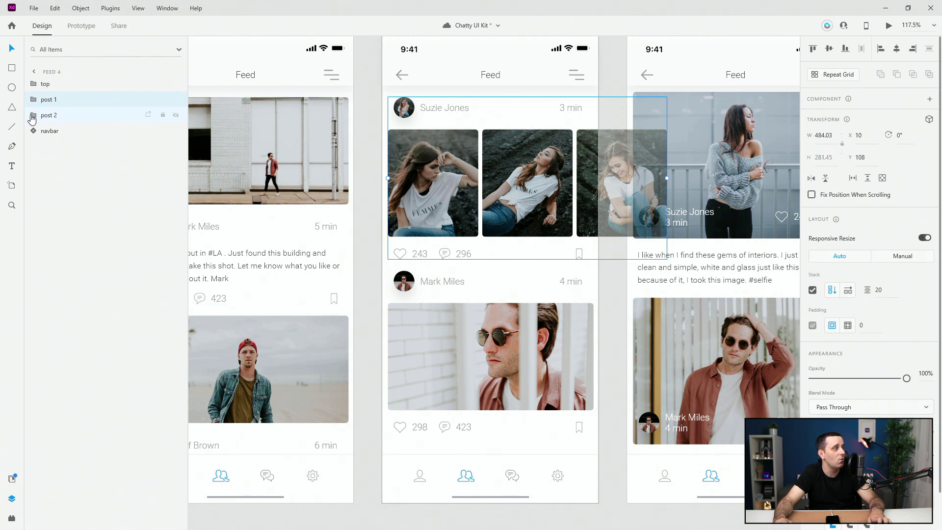
pyautogui.doubleClick(408, 107)
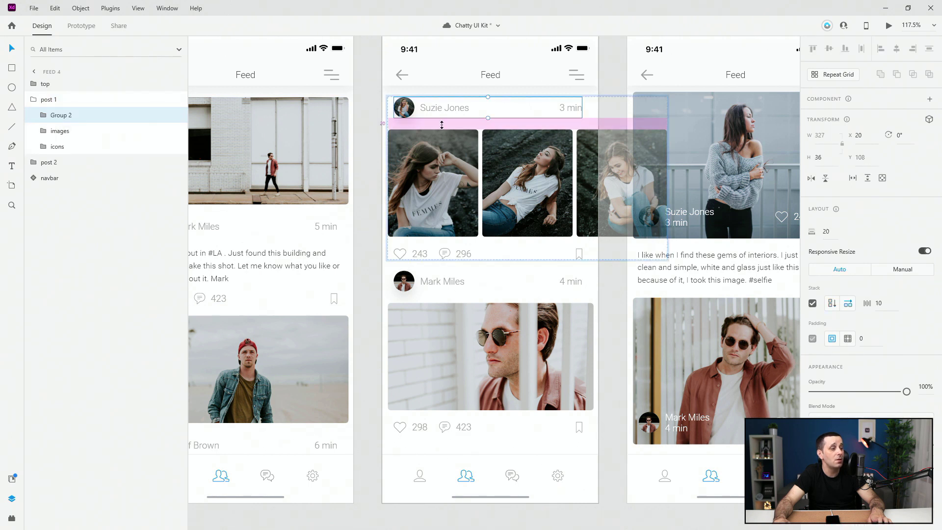
pyautogui.click(441, 131)
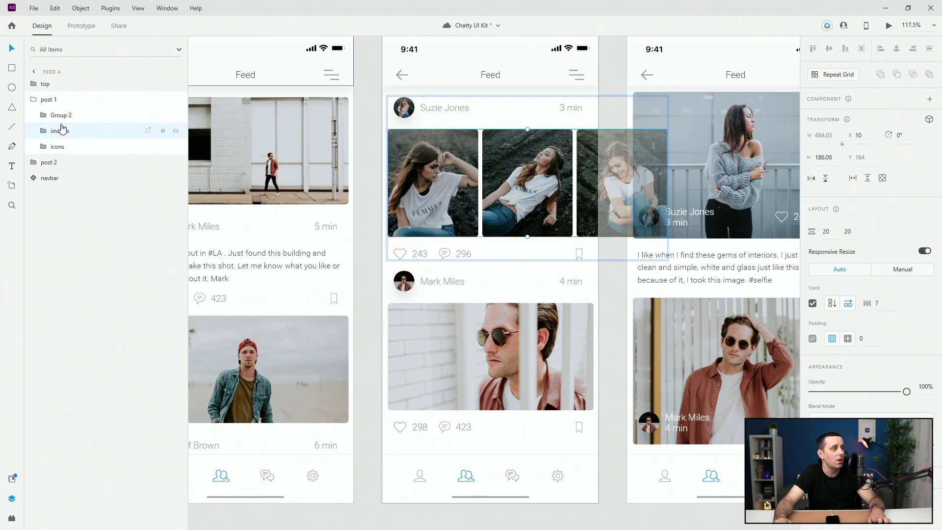
pyautogui.click(68, 100)
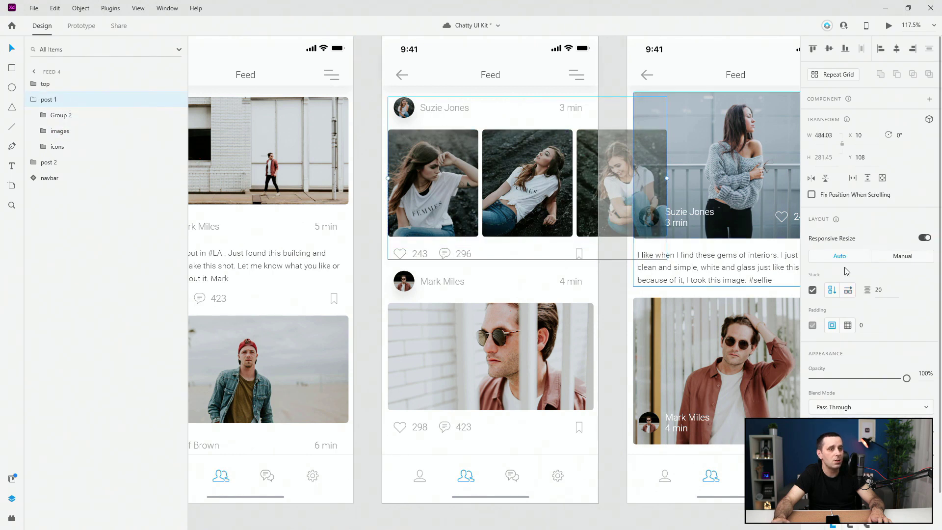
pyautogui.click(882, 291)
pyautogui.write('40')
pyautogui.press('Return')
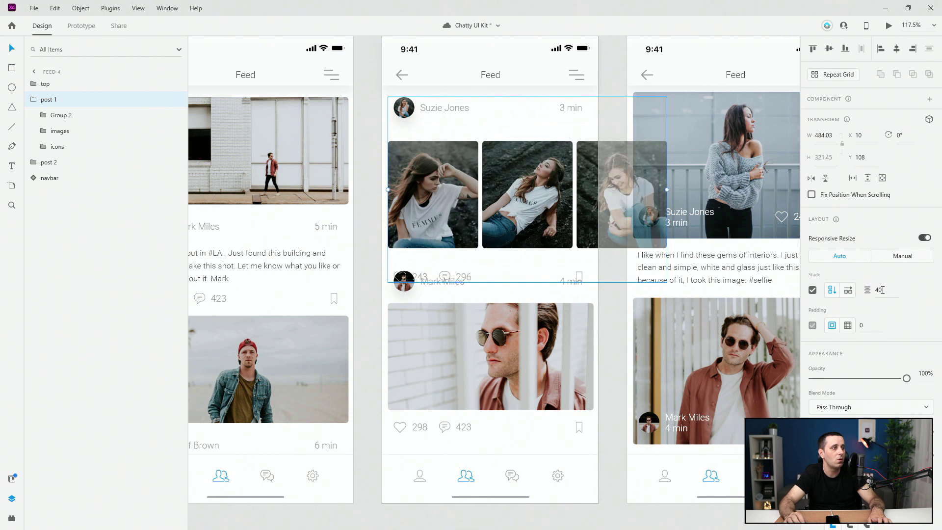
pyautogui.doubleClick(425, 173)
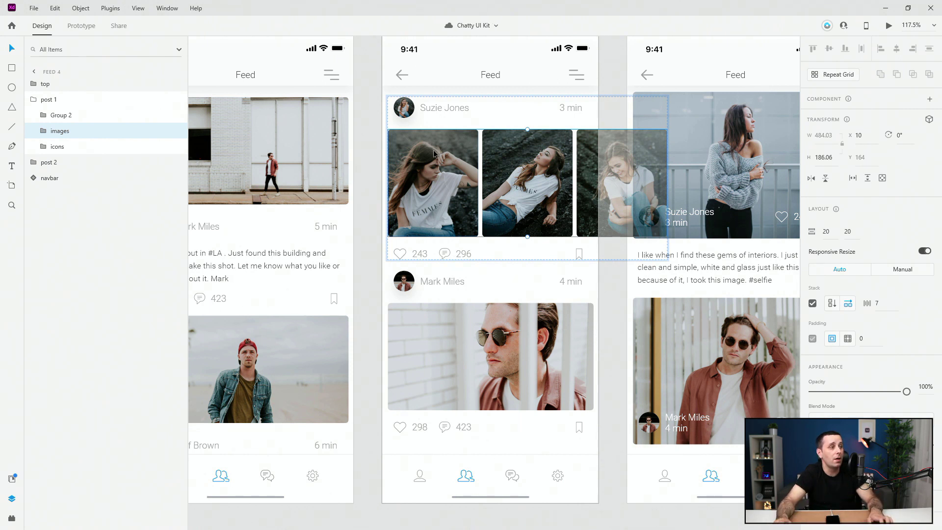
pyautogui.doubleClick(433, 153)
pyautogui.click(43, 131)
pyautogui.moveTo(420, 153); pyautogui.dragTo(420, 125)
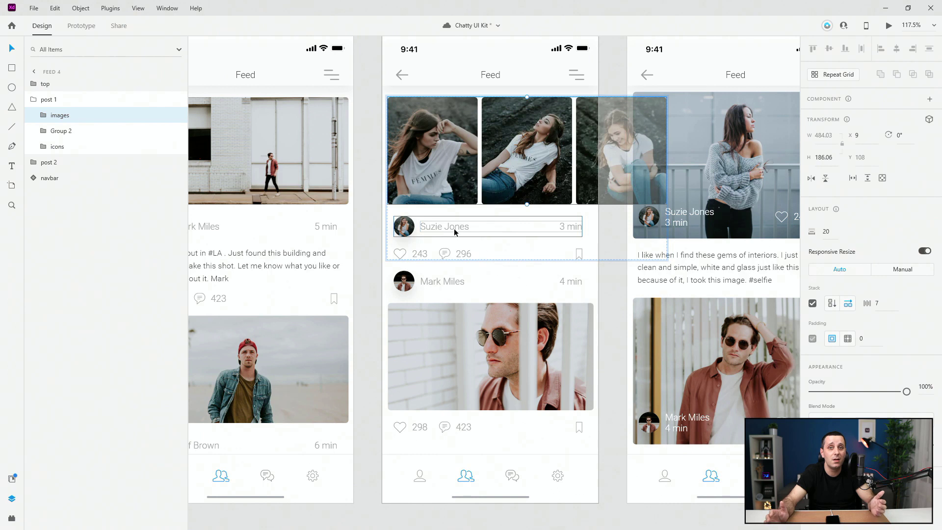
pyautogui.hotkey('ctrl', '[')
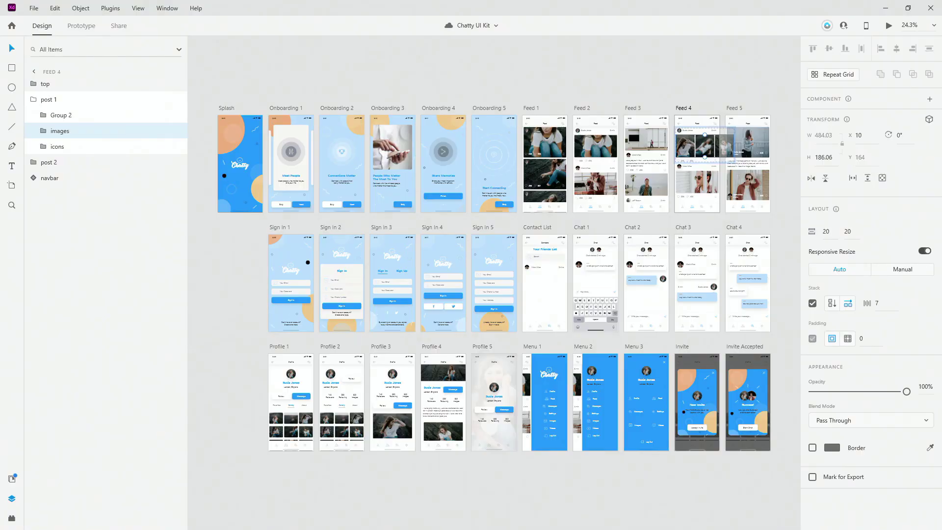
# - Ungroup person 1's text group into separate Mark Miles and Online layers
pyautogui.scroll(5, 587, 263)
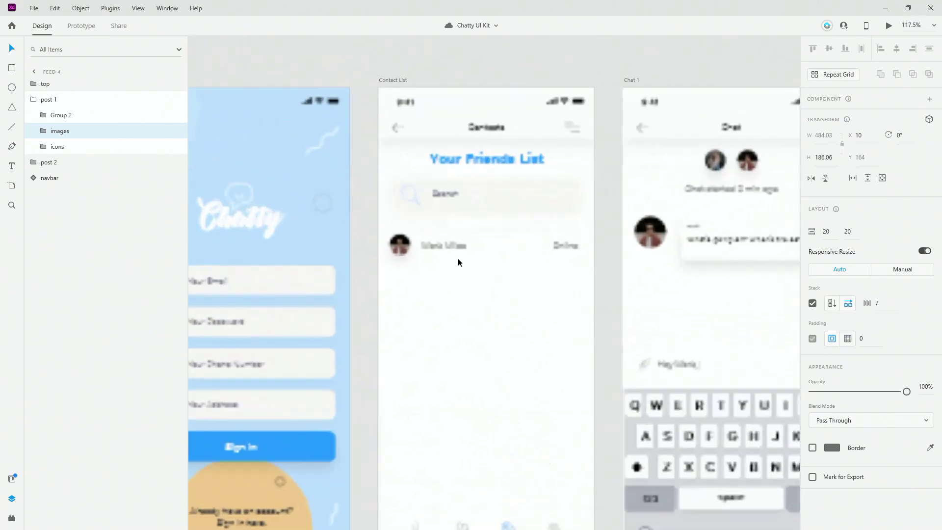
pyautogui.click(465, 245)
pyautogui.scroll(-4, 465, 246)
pyautogui.click(34, 146)
pyautogui.click(68, 178)
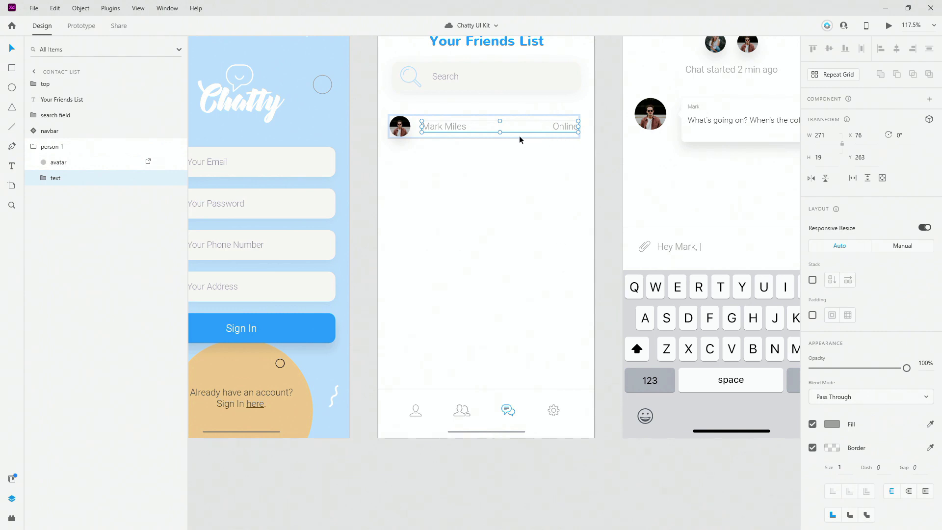
pyautogui.rightClick(56, 181)
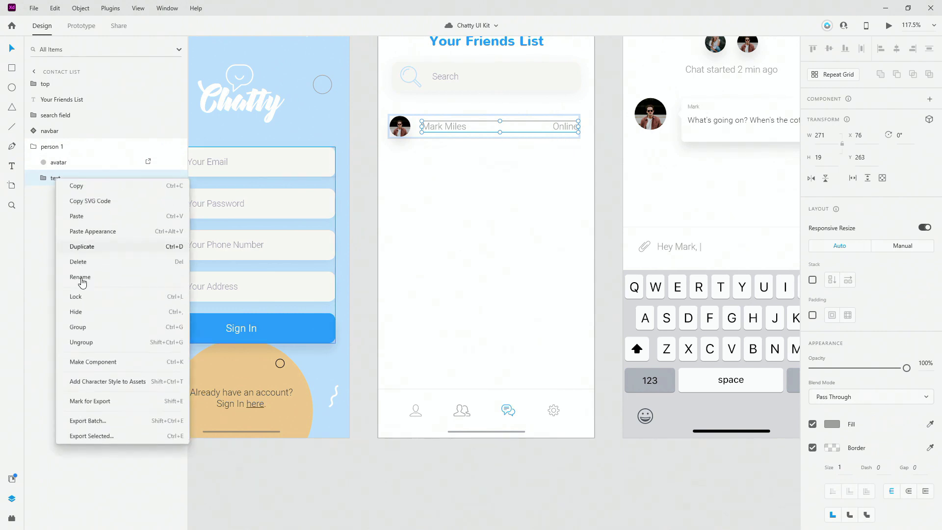
pyautogui.click(108, 343)
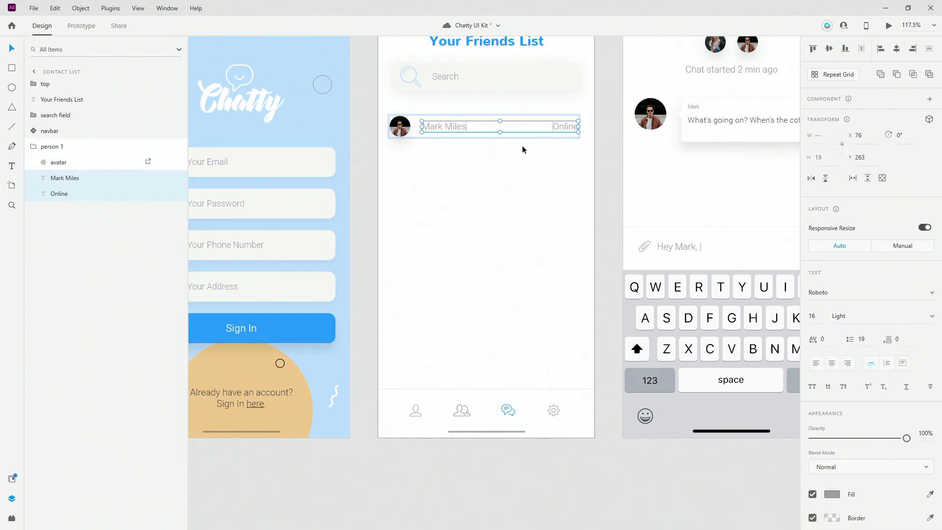
# - Turn the person 1 row into a repeat grid of six tightly spaced contact rows
pyautogui.click(35, 147)
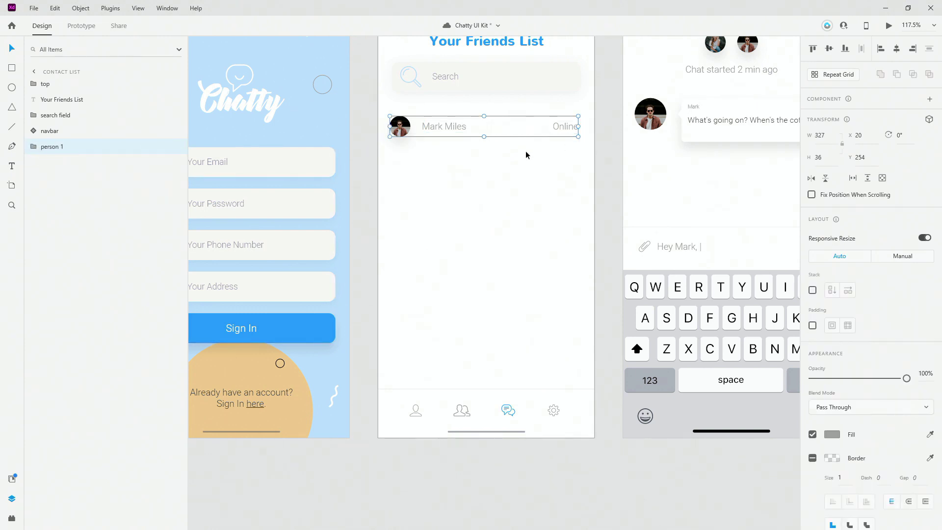
pyautogui.click(852, 76)
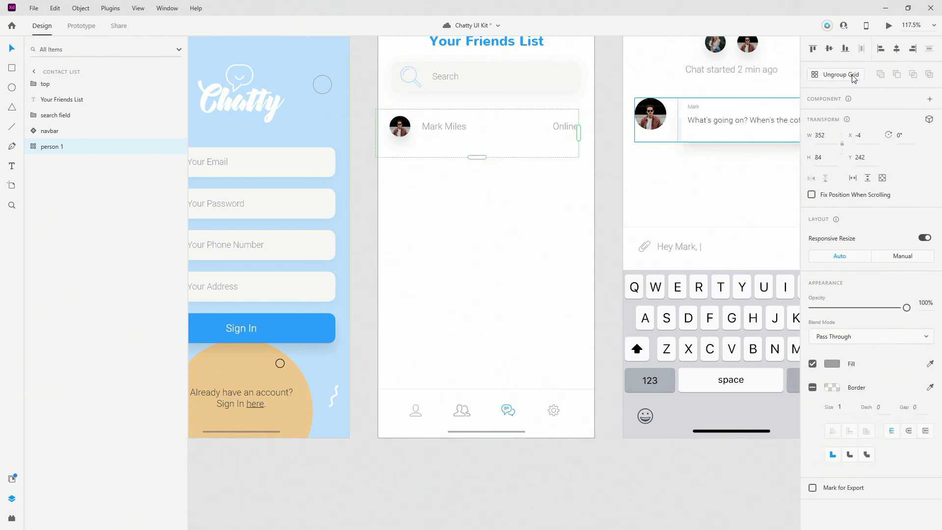
pyautogui.moveTo(476, 157); pyautogui.dragTo(481, 468)
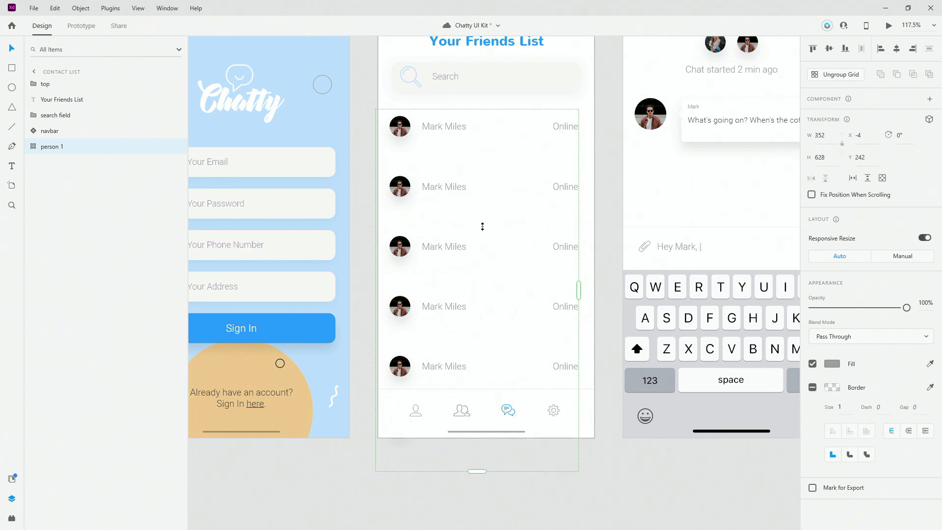
pyautogui.moveTo(481, 221); pyautogui.dragTo(483, 204)
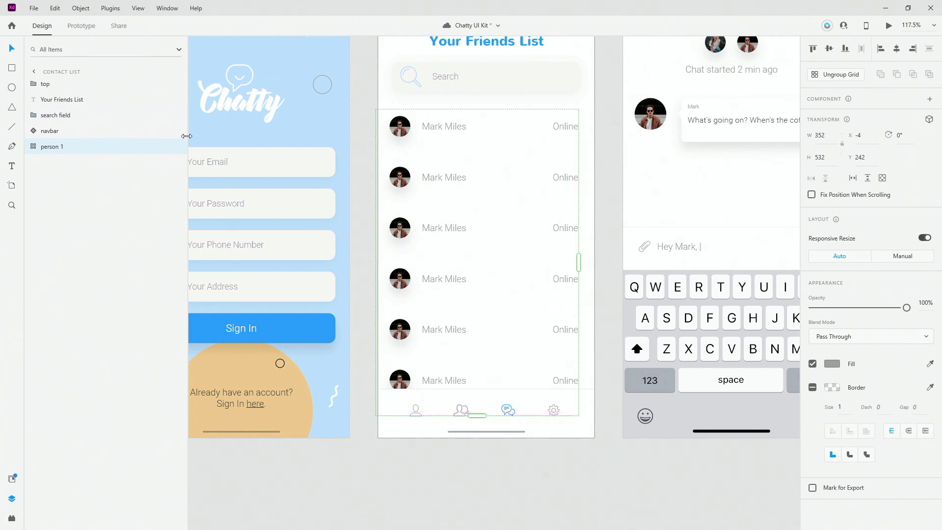
# - Hide the Contact List's bottom navbar
pyautogui.click(525, 403)
pyautogui.click(176, 131)
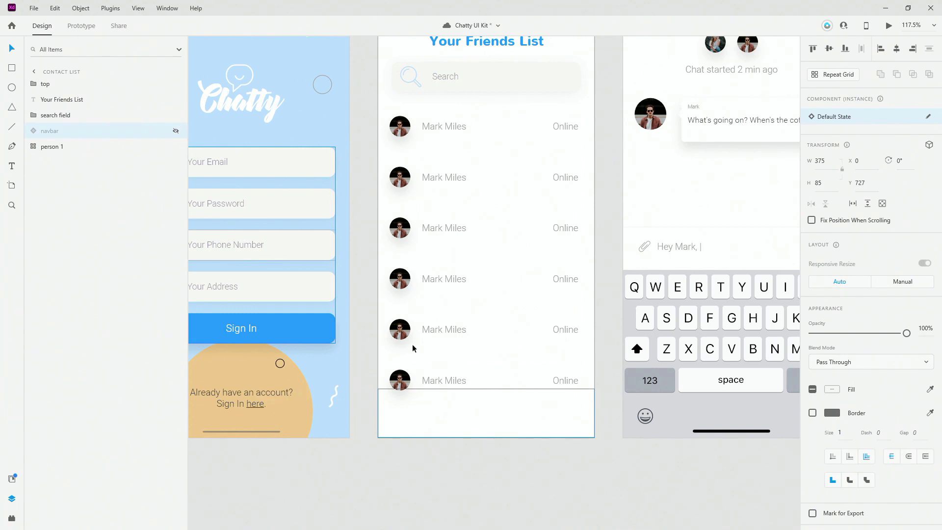
pyautogui.click(451, 380)
# - Trim the repeat grid's bottom edge to the sixth row and switch to the Avatars folder
pyautogui.moveTo(482, 416); pyautogui.dragTo(486, 392)
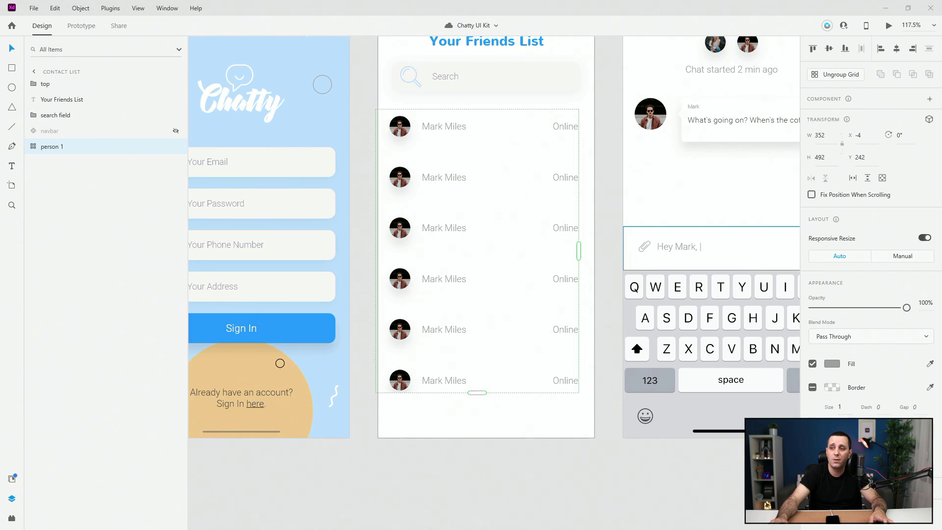
pyautogui.hotkey('alt', 'Tab')
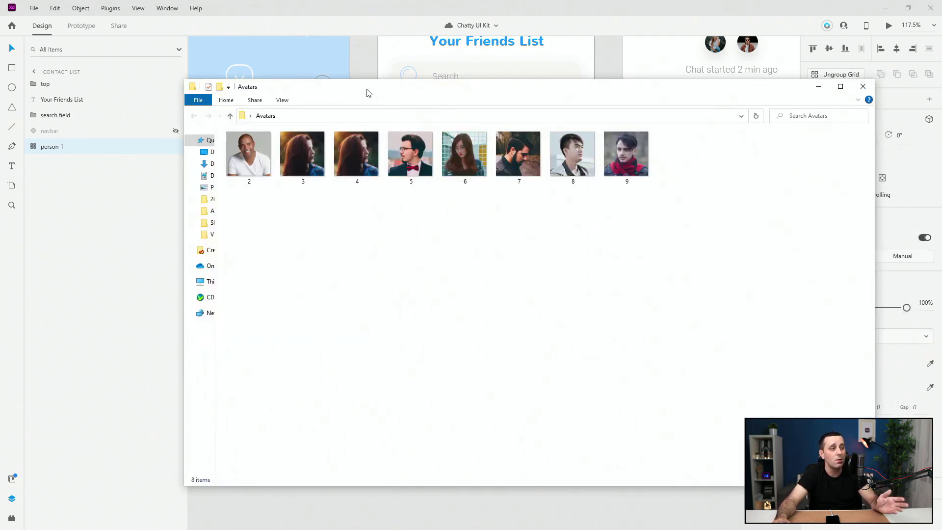
# - Drop avatar image 5 from the Avatars folder onto the second contact's avatar
pyautogui.moveTo(368, 93)
pyautogui.mouseDown()
pyautogui.moveTo(508, 212)
pyautogui.moveTo(511, 241)
pyautogui.mouseUp()
pyautogui.moveTo(813, 358)
pyautogui.mouseDown()
pyautogui.moveTo(425, 305)
pyautogui.moveTo(424, 316)
pyautogui.moveTo(401, 129)
pyautogui.mouseUp()
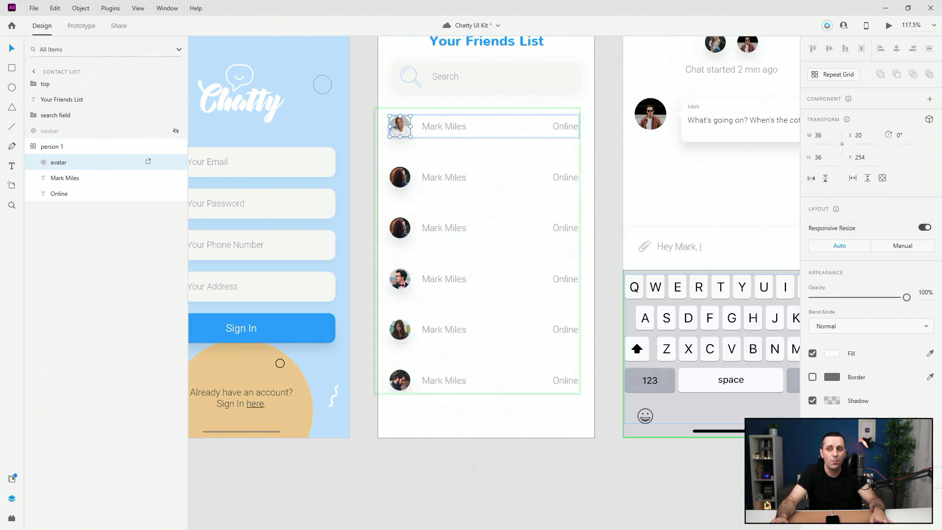
pyautogui.hotkey('alt', 'Tab')
pyautogui.moveTo(571, 242); pyautogui.dragTo(852, 182)
pyautogui.click(837, 263)
pyautogui.moveTo(839, 250); pyautogui.dragTo(402, 182)
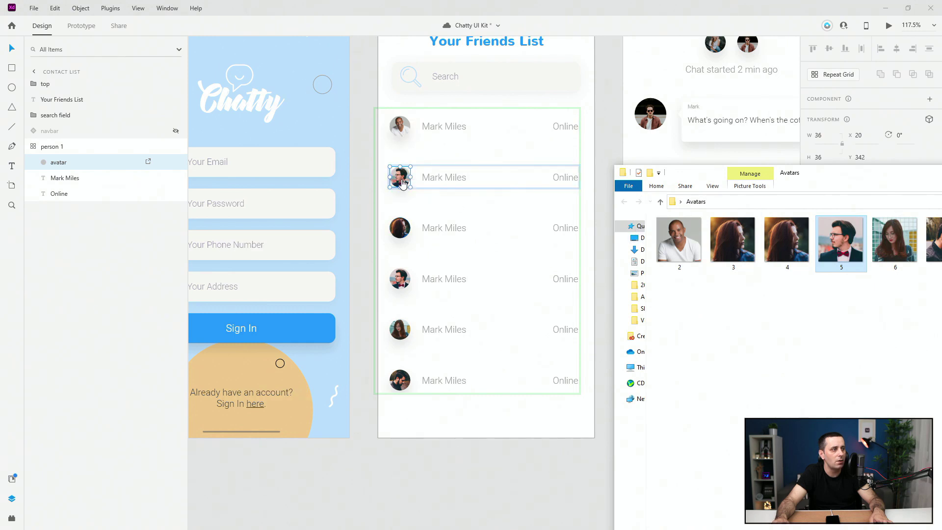
# - Place photo 9 onto the fourth contact's avatar, then bring up the Names text file
pyautogui.click(787, 241)
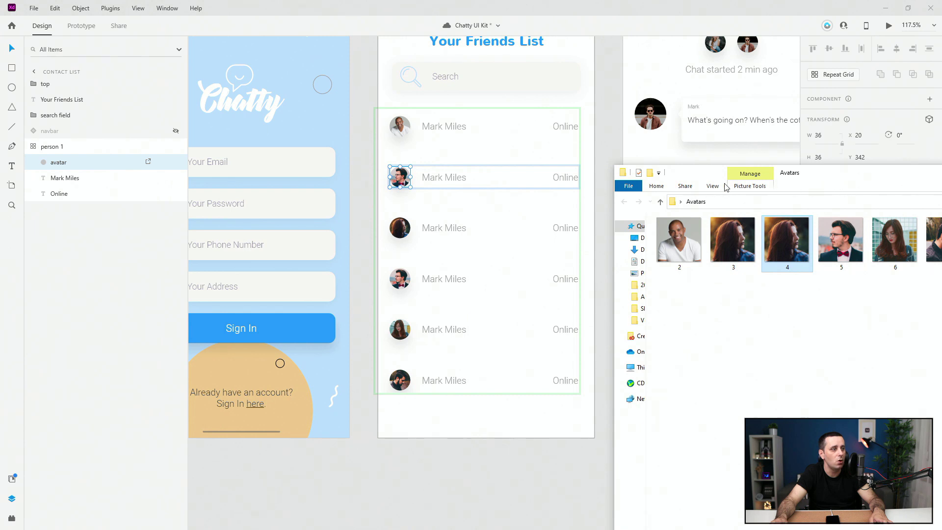
pyautogui.moveTo(831, 175); pyautogui.dragTo(756, 173)
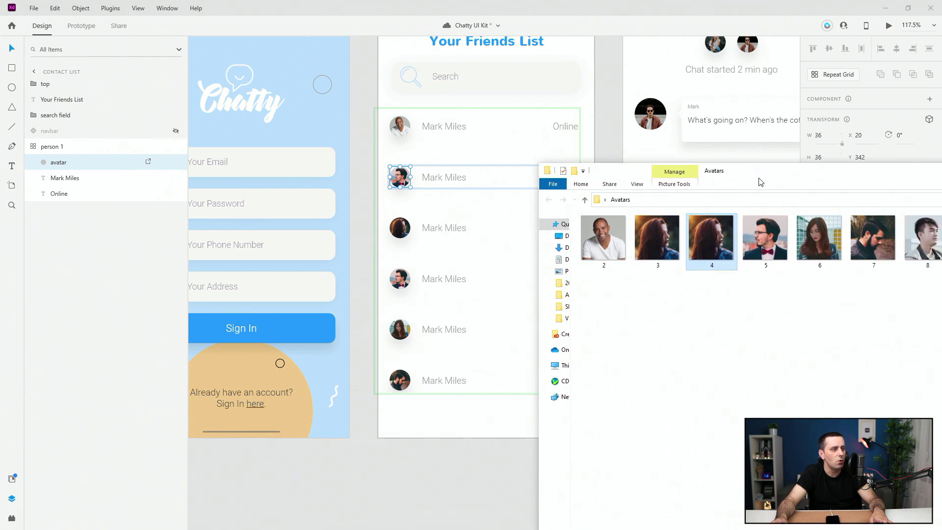
pyautogui.click(808, 247)
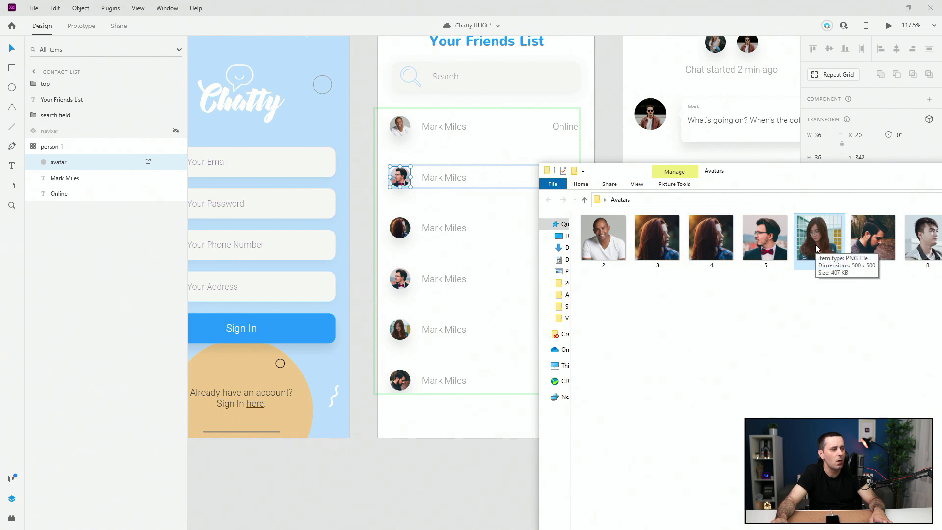
pyautogui.moveTo(829, 179); pyautogui.dragTo(763, 169)
pyautogui.click(926, 242)
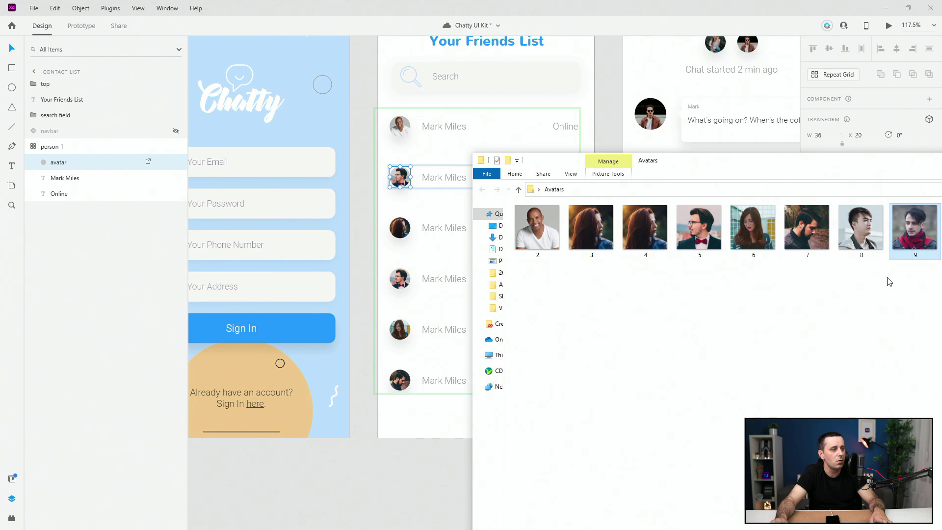
pyautogui.moveTo(908, 232); pyautogui.dragTo(400, 279)
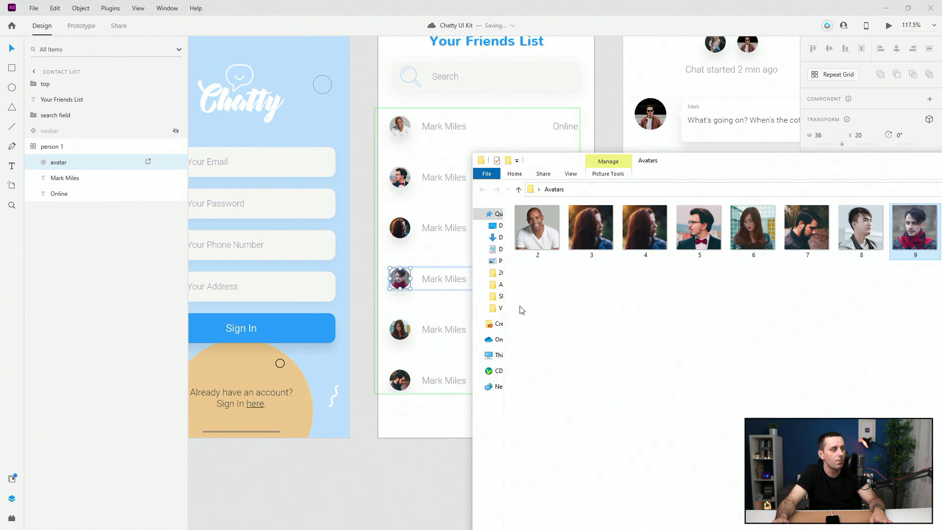
pyautogui.hotkey('alt', 'Tab')
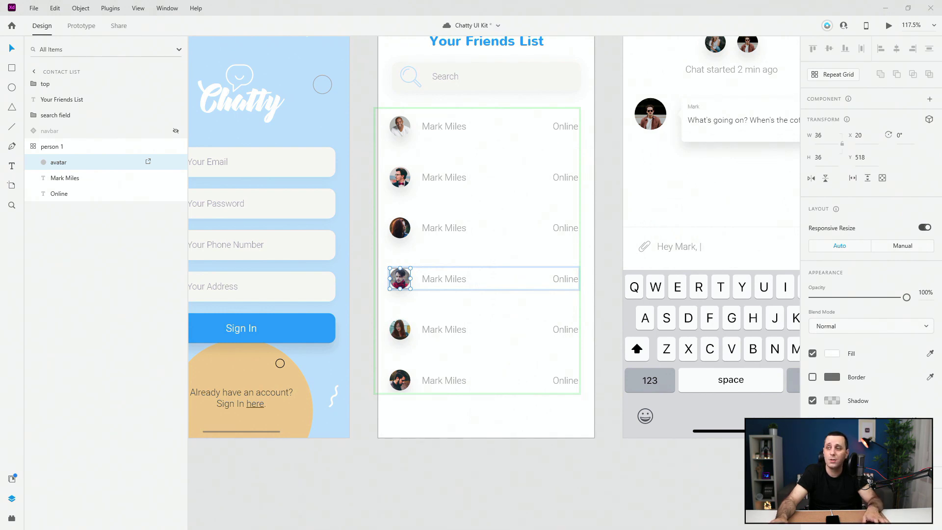
pyautogui.hotkey('alt', 'Tab')
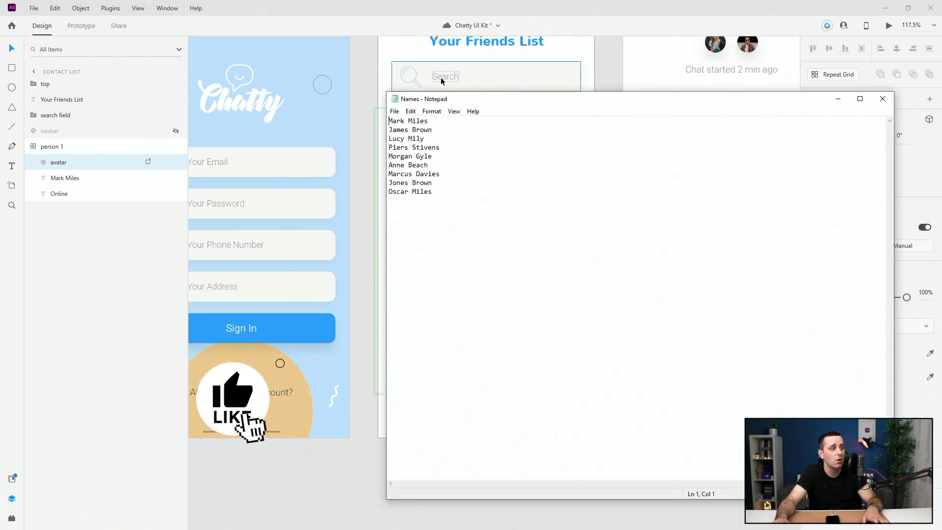
# - Save the document and fill the six contact names from the Names.txt list
pyautogui.hotkey('alt', 'Tab')
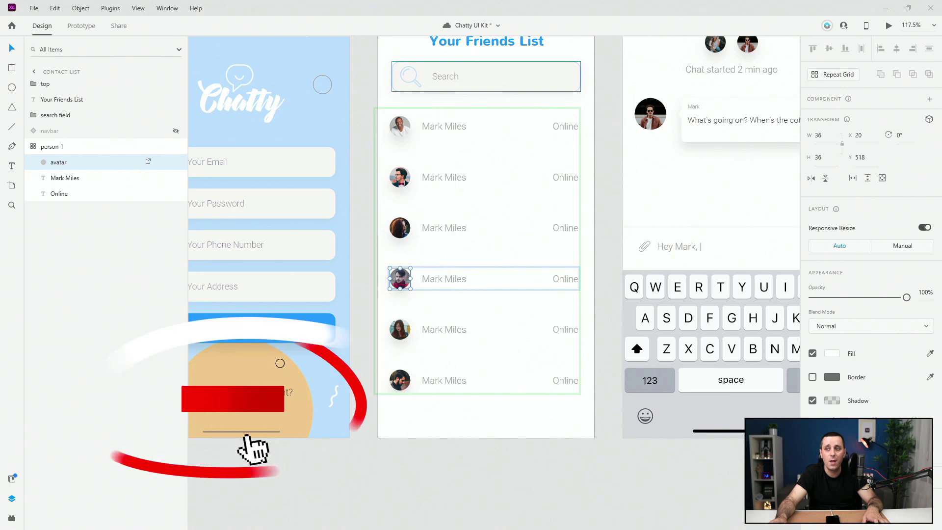
pyautogui.hotkey('ctrl', 's')
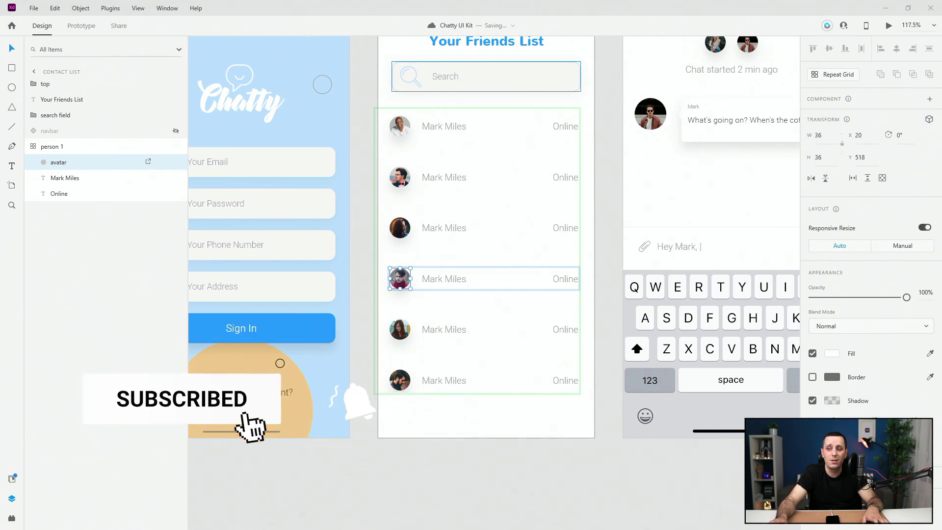
pyautogui.doubleClick(443, 126)
pyautogui.hotkey('ctrl', 'c')
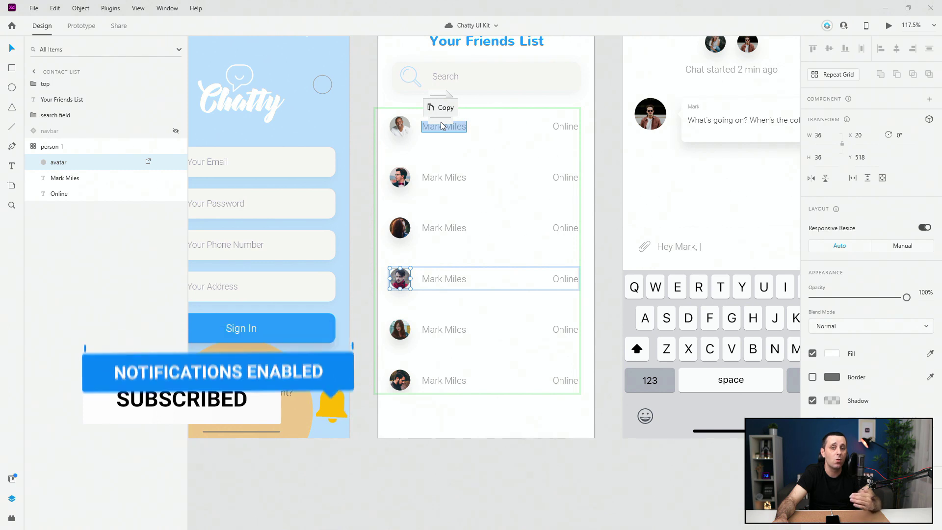
pyautogui.moveTo(443, 126); pyautogui.dragTo(443, 125)
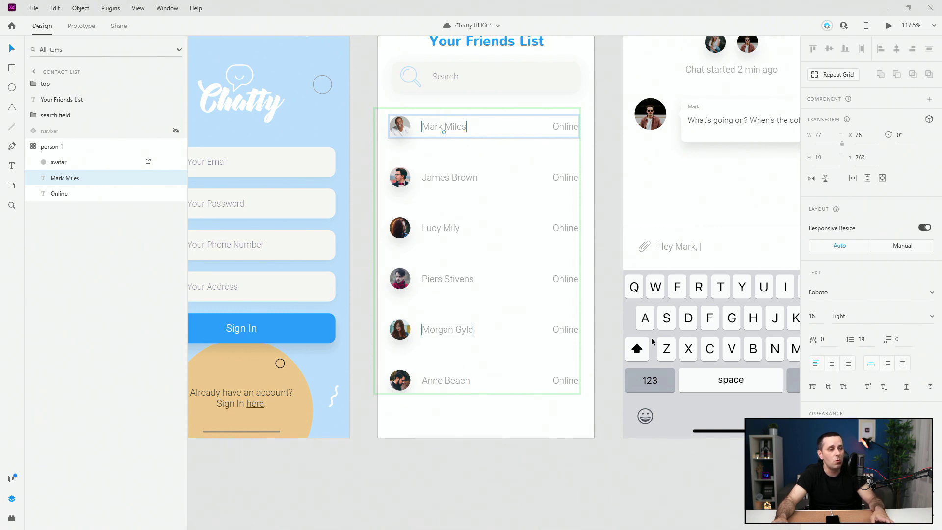
# - Give two contacts new avatars, photos 6 and 7 from the Avatars folder, then move the folder window aside
pyautogui.moveTo(941, 87); pyautogui.dragTo(881, 85)
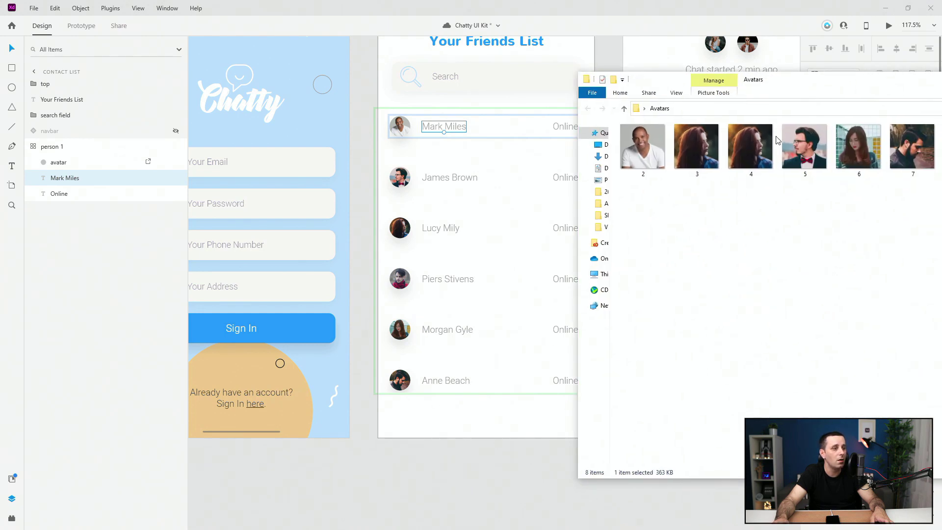
pyautogui.moveTo(850, 146); pyautogui.dragTo(400, 380)
pyautogui.moveTo(913, 147); pyautogui.dragTo(399, 329)
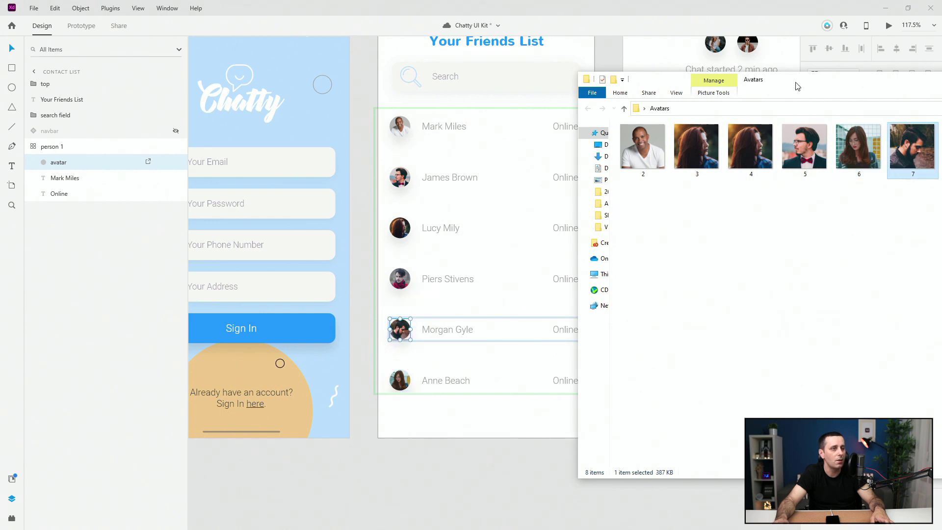
pyautogui.moveTo(797, 86); pyautogui.dragTo(941, 98)
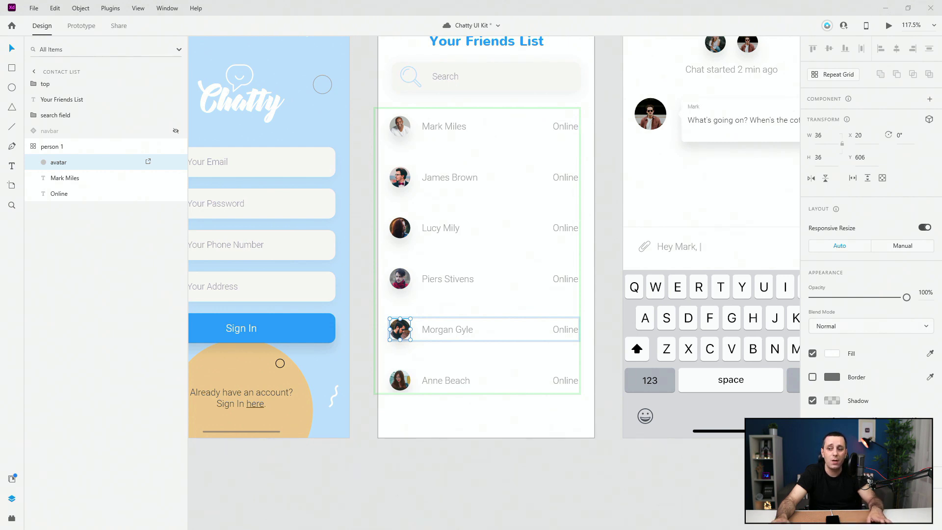
# - Change three friends' status text to Offline, then fit all artboards in view
pyautogui.click(561, 127)
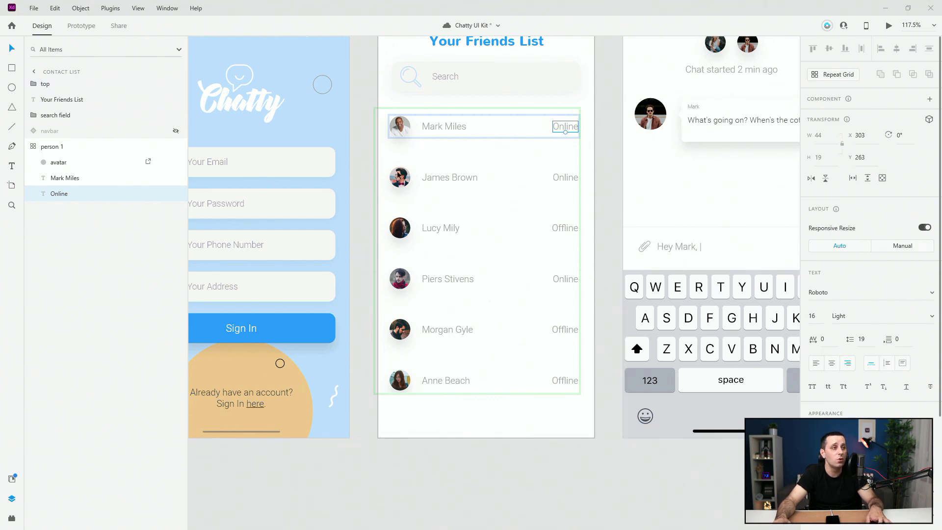
pyautogui.click(602, 175)
pyautogui.hotkey('ctrl', '0')
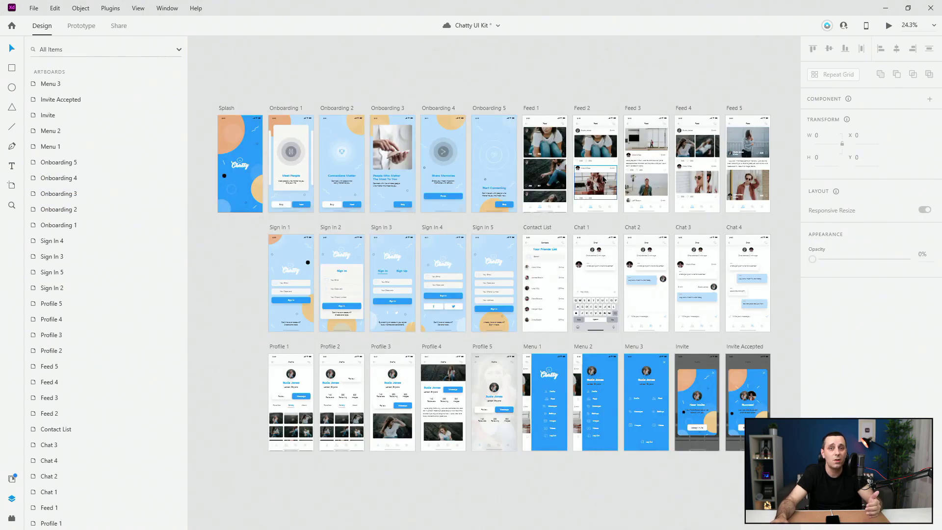
# - Zoom in on the Feed 5 artboard and add a square layout grid
pyautogui.click(734, 108)
pyautogui.hotkey('ctrl', '3')
pyautogui.hotkey('ctrl', '=')
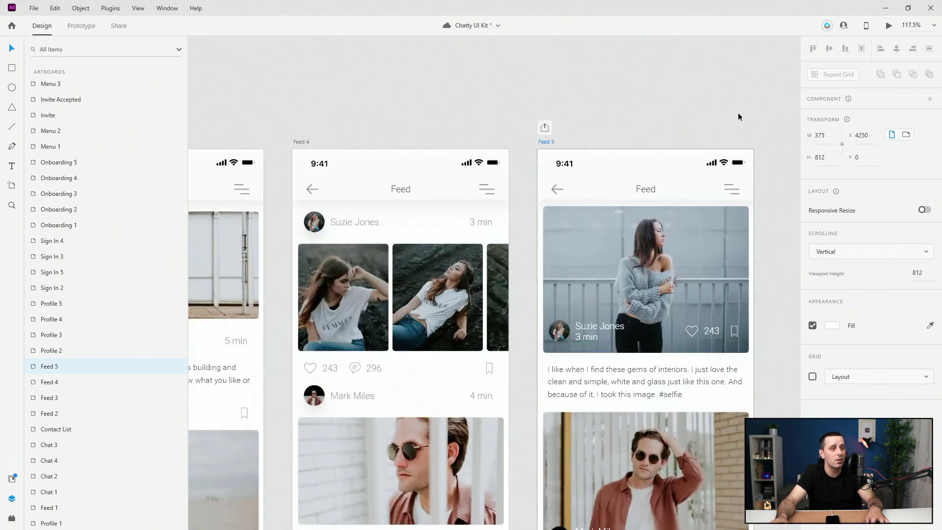
pyautogui.click(812, 377)
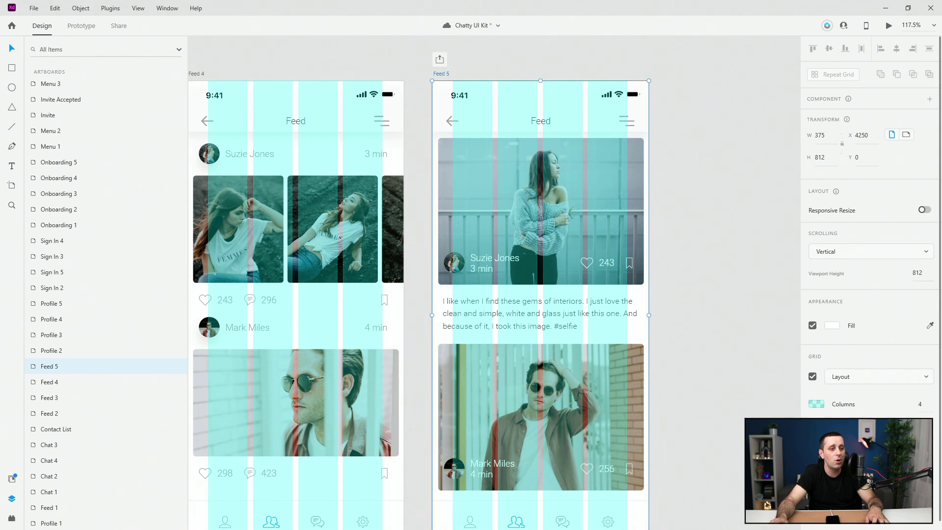
pyautogui.click(904, 378)
pyautogui.click(854, 397)
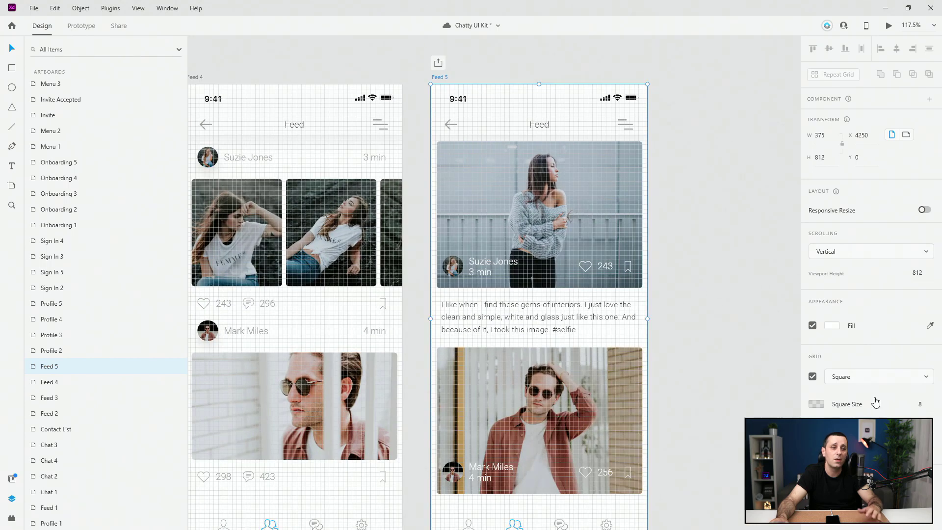
# - Test-nudge post 1 by 6 px and back, then set the square grid size to 10
pyautogui.click(912, 405)
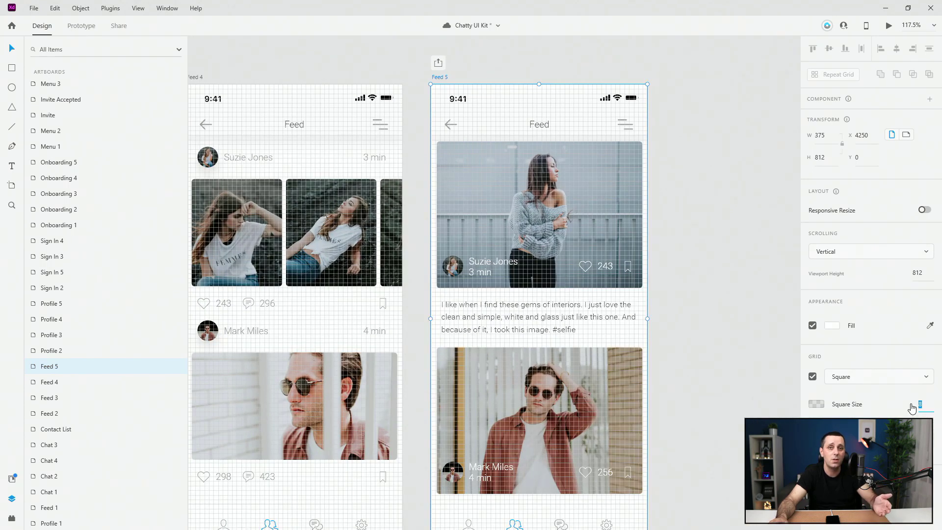
pyautogui.click(552, 154)
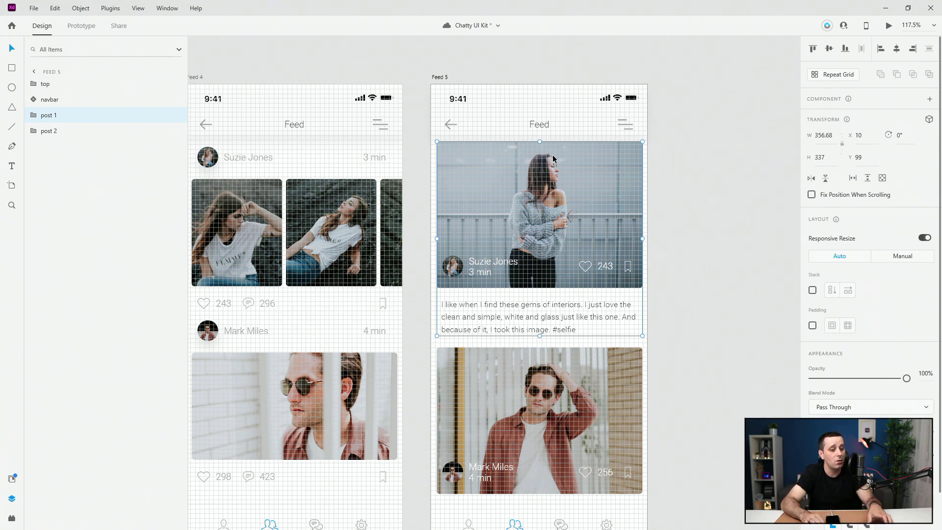
pyautogui.press('Right')
pyautogui.press('Right')
pyautogui.press('Right')
pyautogui.press('Right')
pyautogui.press('Right')
pyautogui.press('Right')
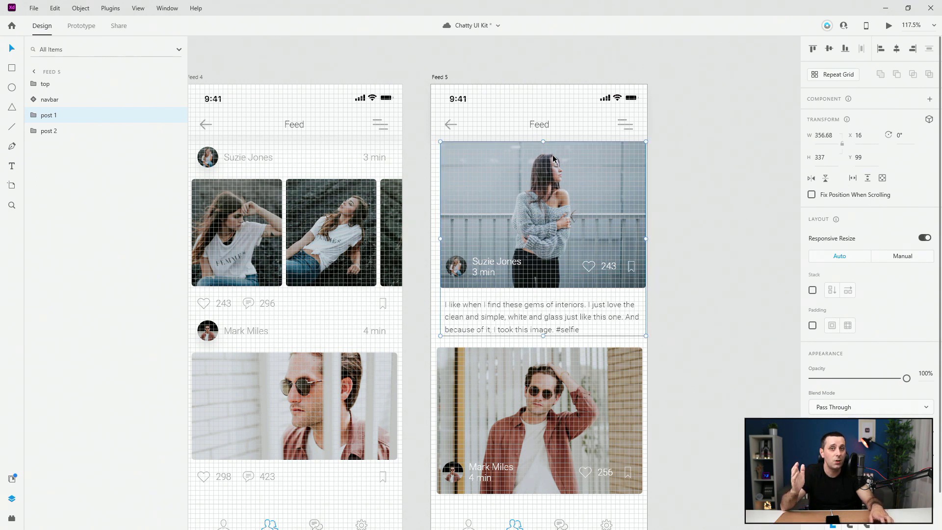
pyautogui.press('Left')
pyautogui.press('Left')
pyautogui.press('Left')
pyautogui.press('Left')
pyautogui.press('Left')
pyautogui.press('Left')
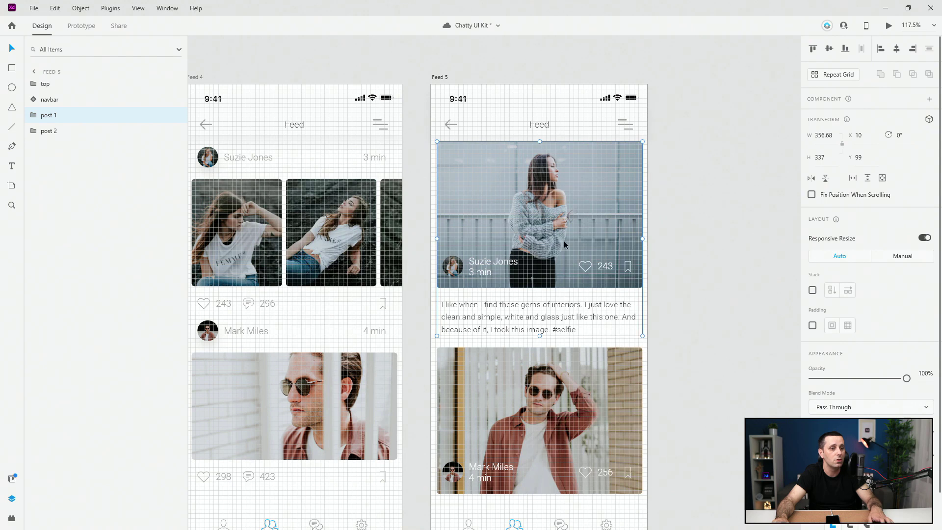
pyautogui.click(434, 79)
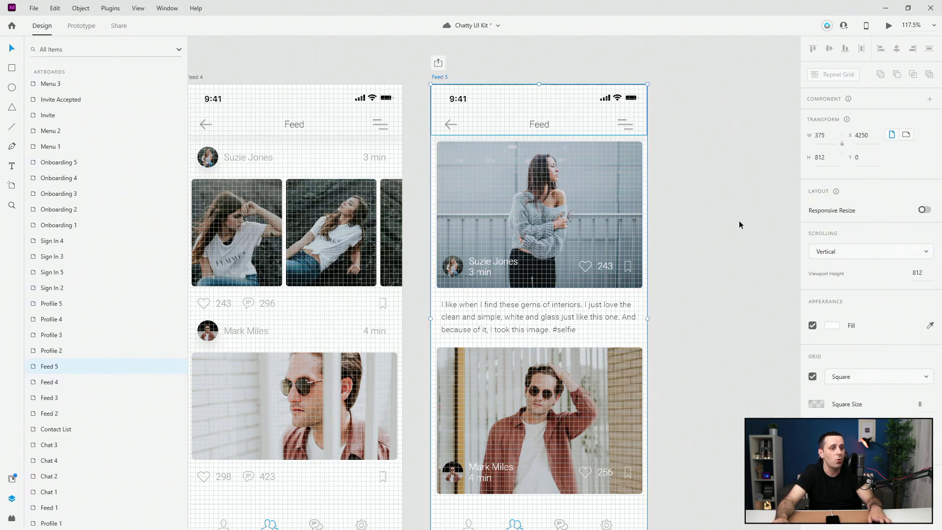
pyautogui.write('10')
pyautogui.press('Return')
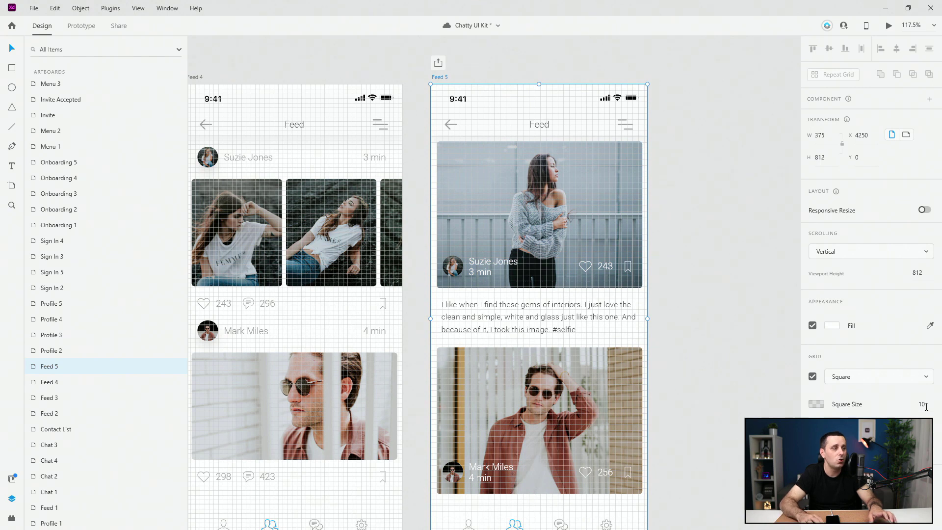
# - Test a 10 px nudge of post 1, set the grid size to 4, then nudge post 1 right
pyautogui.click(589, 233)
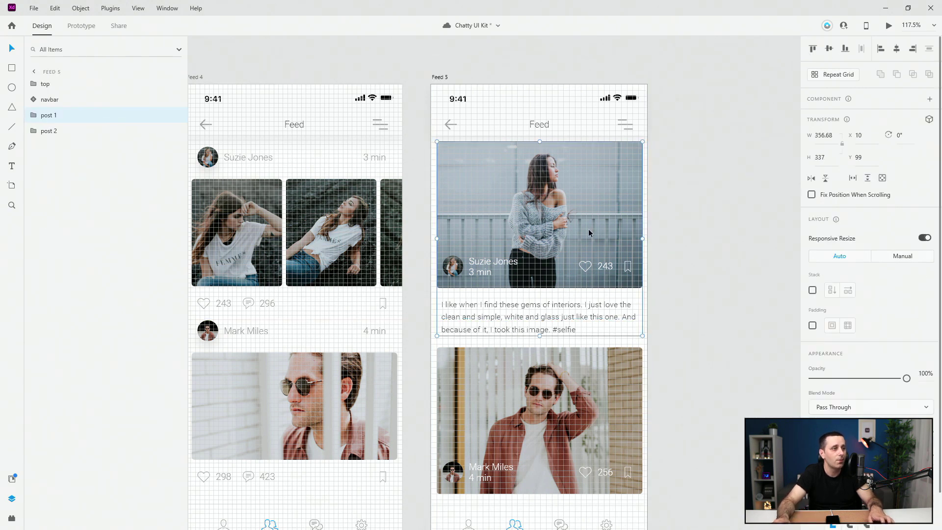
pyautogui.hotkey('shift', 'Right')
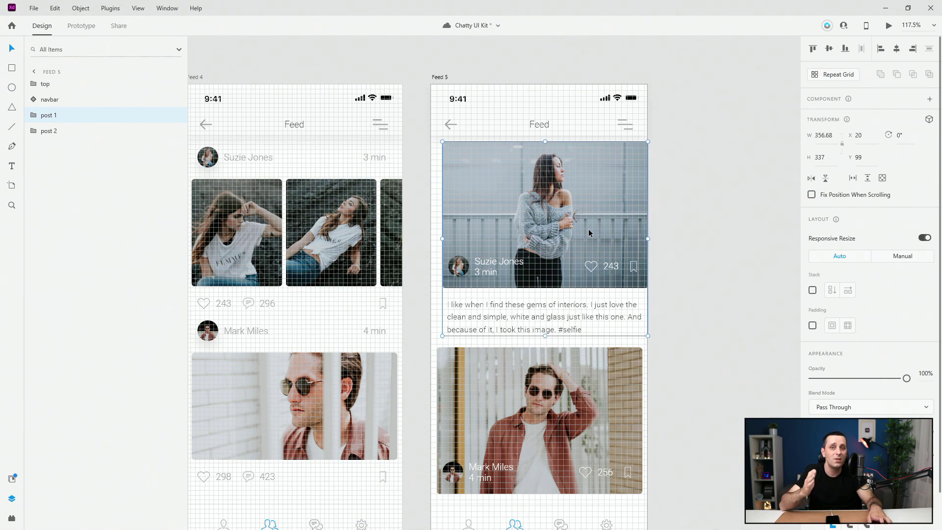
pyautogui.hotkey('shift', 'Left')
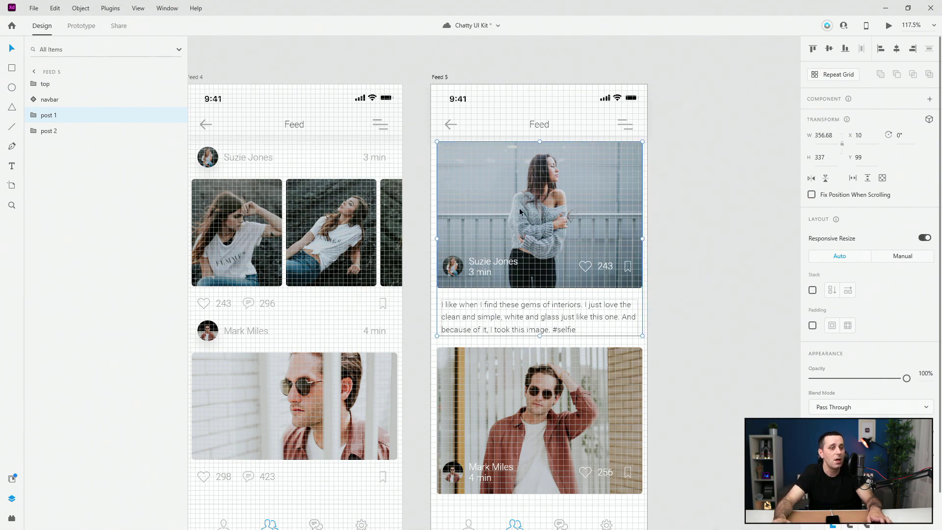
pyautogui.click(448, 76)
pyautogui.click(926, 403)
pyautogui.write('4')
pyautogui.press('Return')
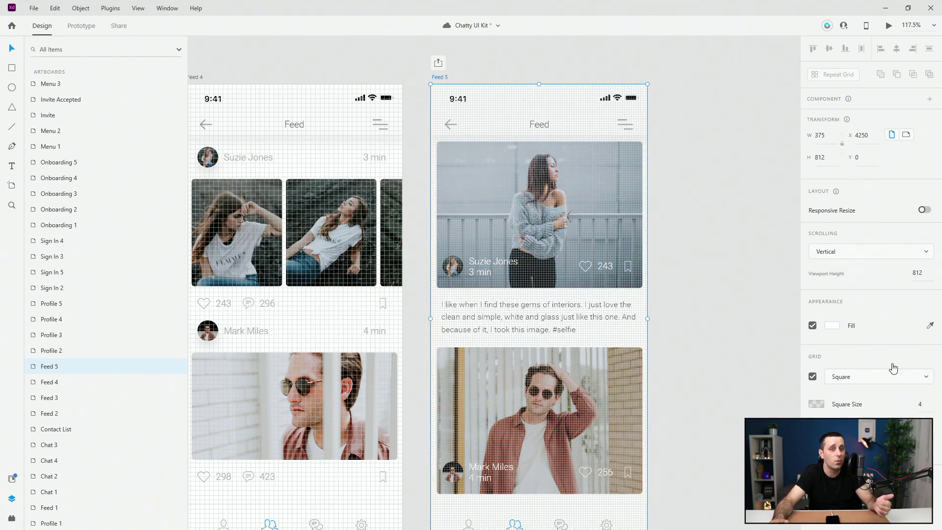
pyautogui.click(625, 206)
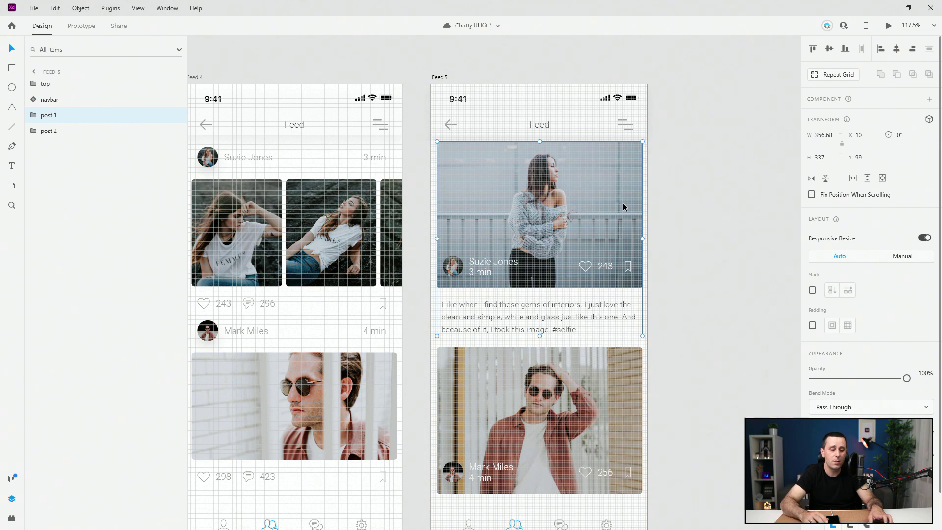
pyautogui.press('Right')
pyautogui.press('Right')
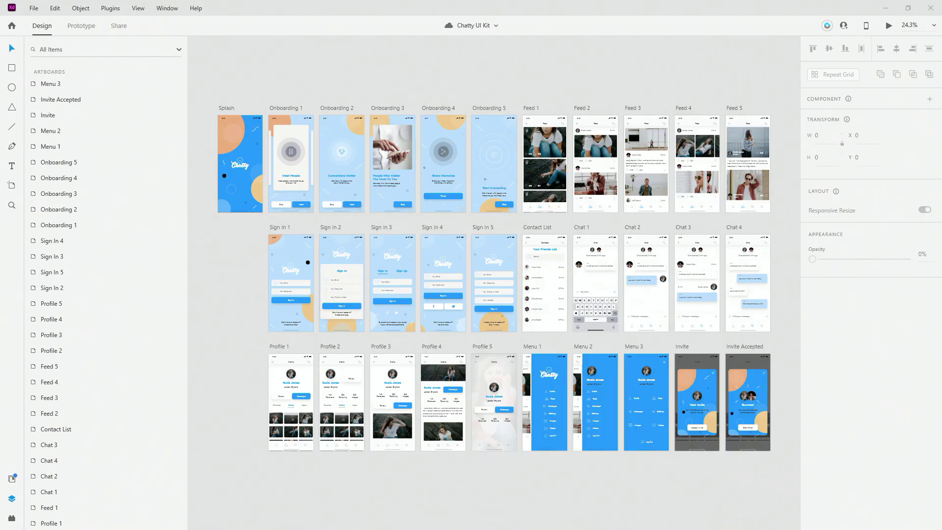
# - Select Ellipse 17 in the Splash bg elements group and begin editing its name
pyautogui.click(242, 152)
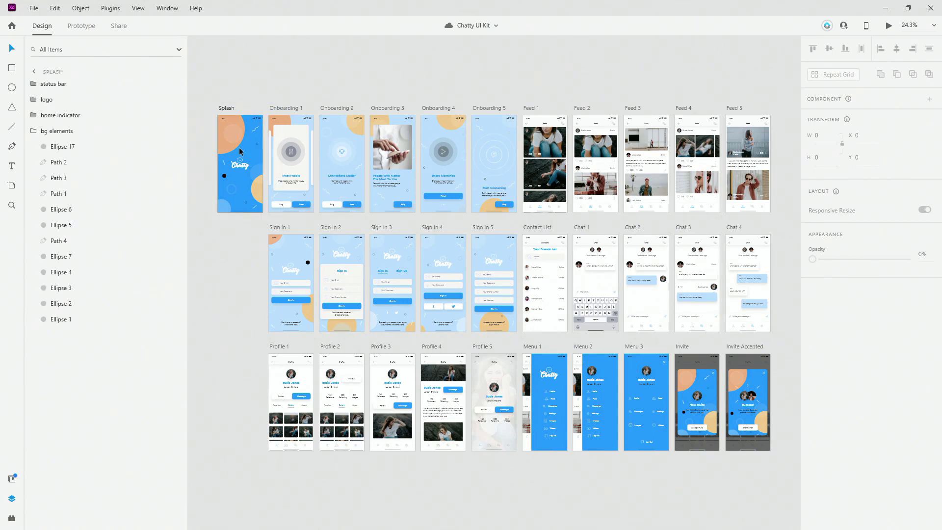
pyautogui.click(240, 131)
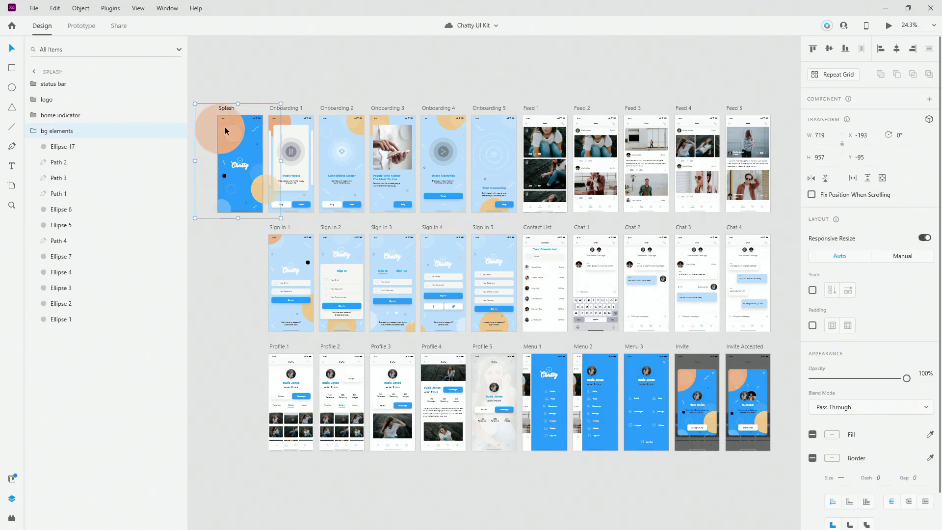
pyautogui.click(89, 151)
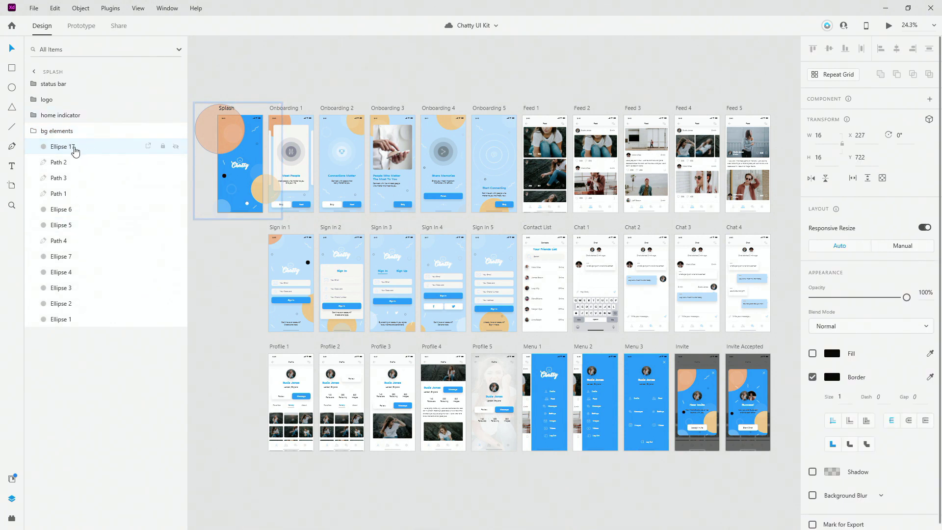
pyautogui.doubleClick(65, 147)
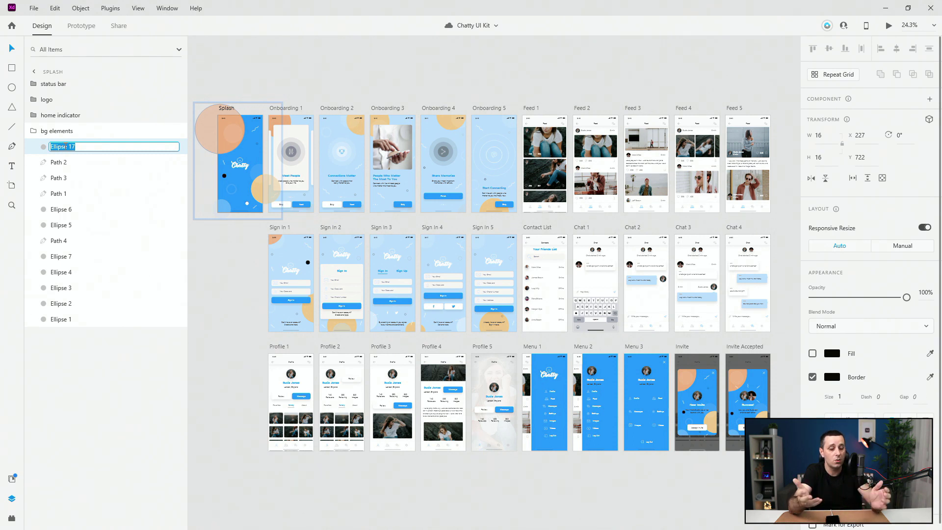
# - Rename Ellipse 17 to circle, Path 2 to path and Path 3 to path2
pyautogui.write('circle')
pyautogui.press('Return')
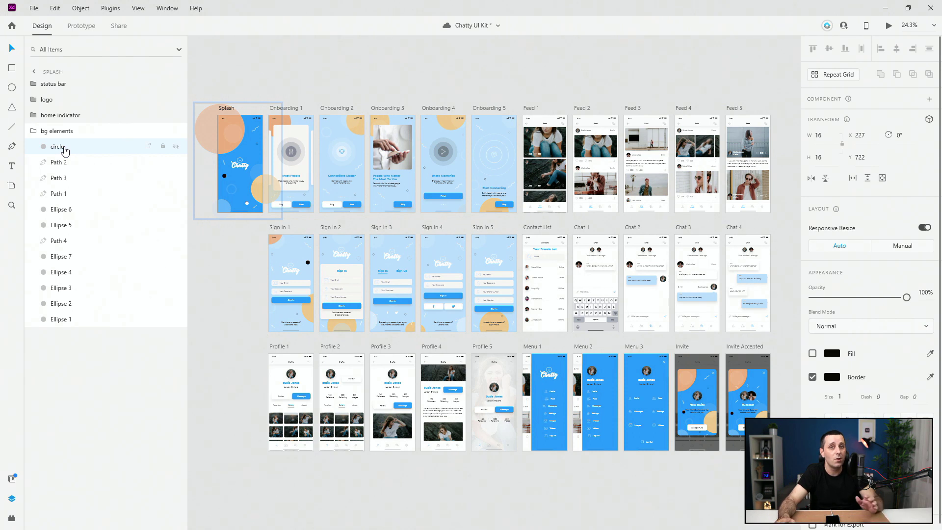
pyautogui.click(59, 161)
pyautogui.doubleClick(59, 162)
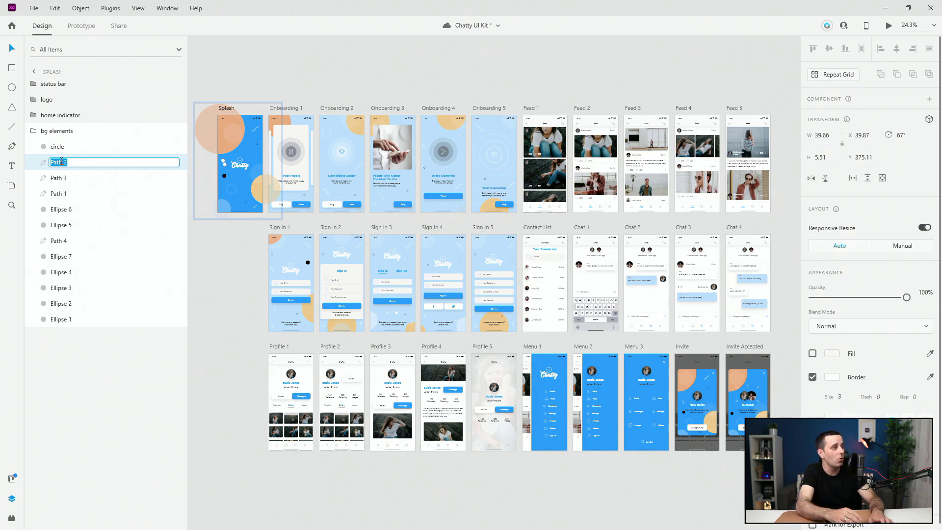
pyautogui.write('path')
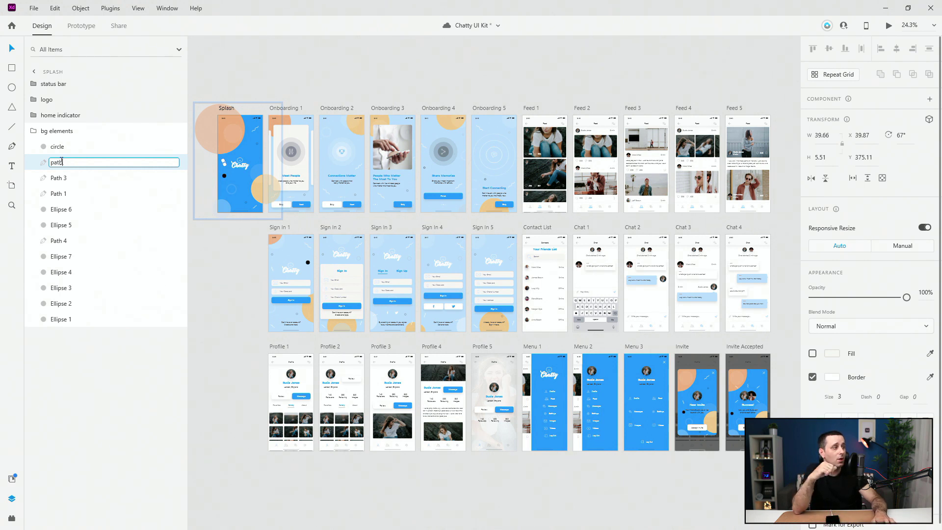
pyautogui.press('Tab')
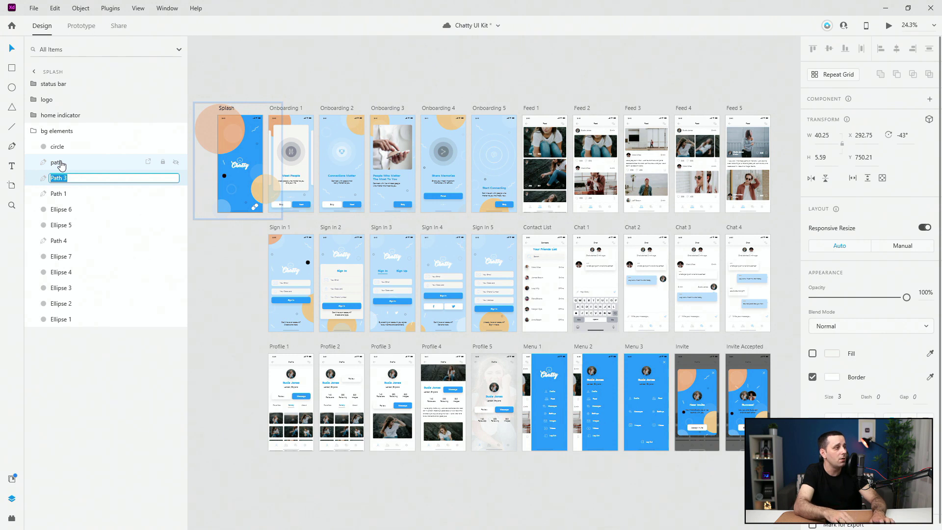
pyautogui.write('path2')
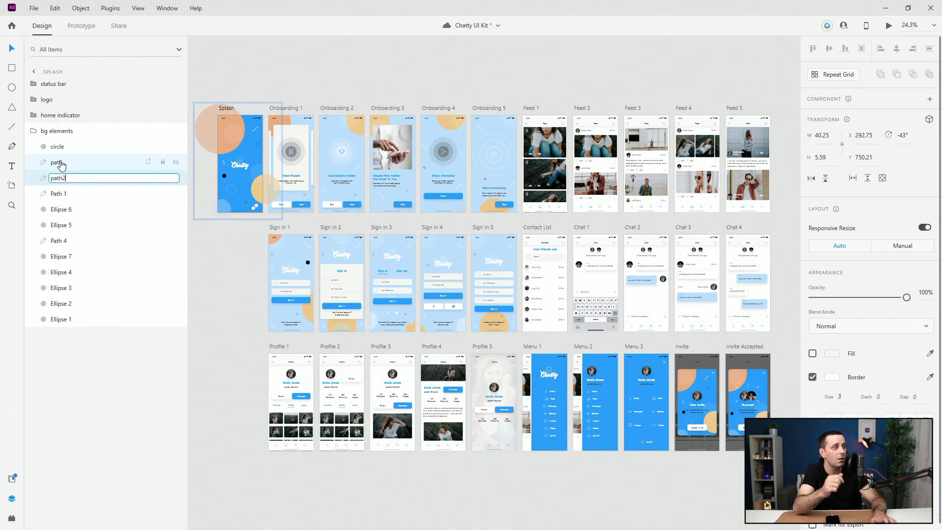
pyautogui.press('Tab')
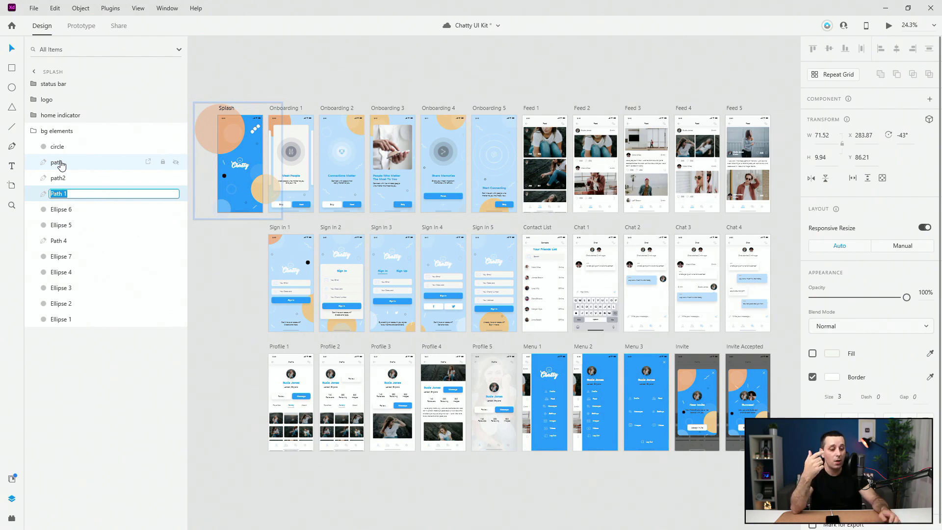
# - Rename Ellipse 6 to circle, Ellipse 5 to small circle, Path 4 to path and Path 1 to path1
pyautogui.hotkey('shift', 'Tab')
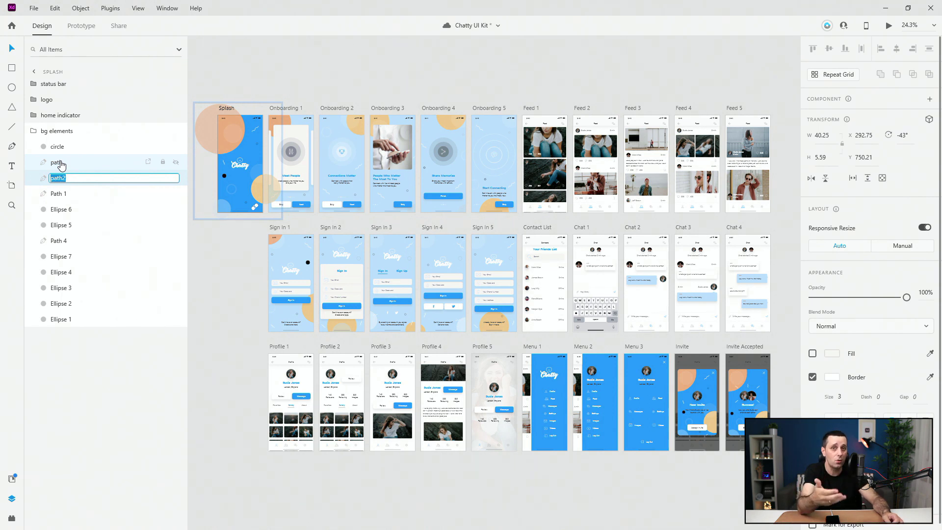
pyautogui.hotkey('shift', 'Tab')
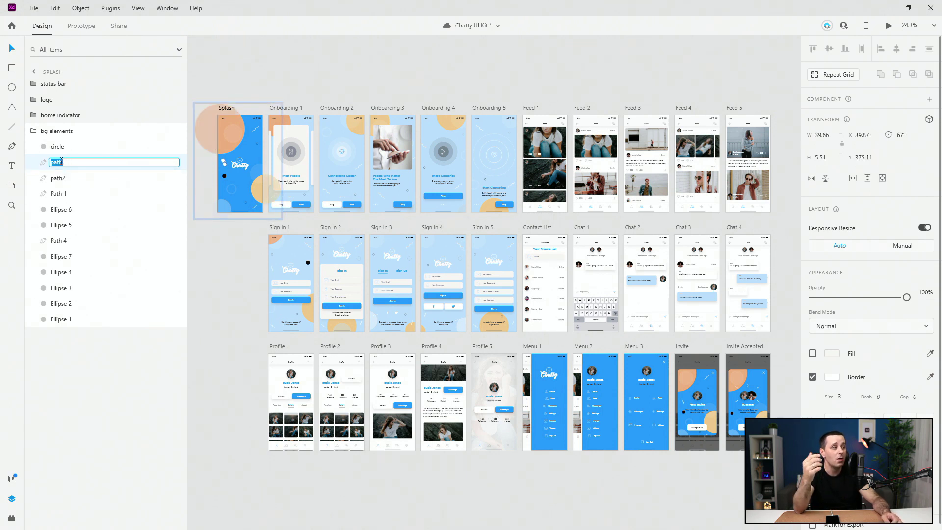
pyautogui.press('Tab')
pyautogui.press('Tab')
pyautogui.press('Tab')
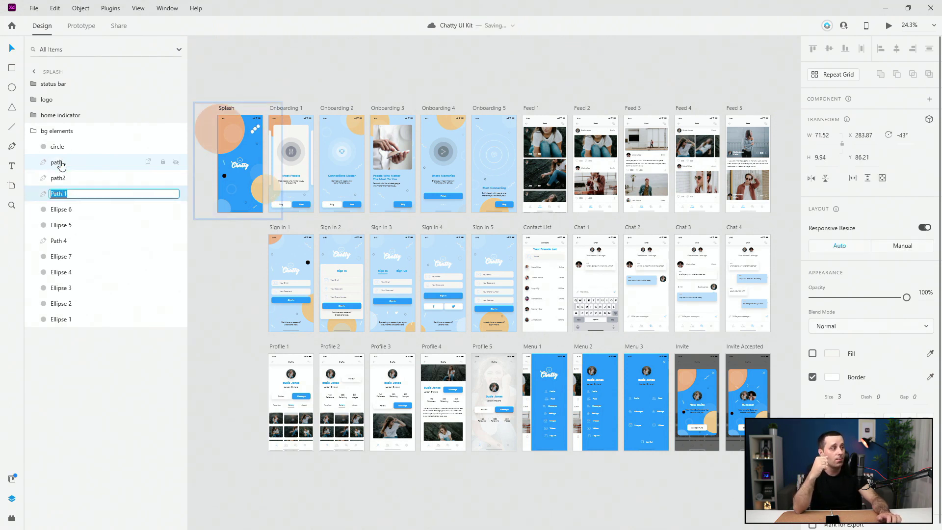
pyautogui.write('circle')
pyautogui.press('Tab')
pyautogui.write('small circle')
pyautogui.press('Tab')
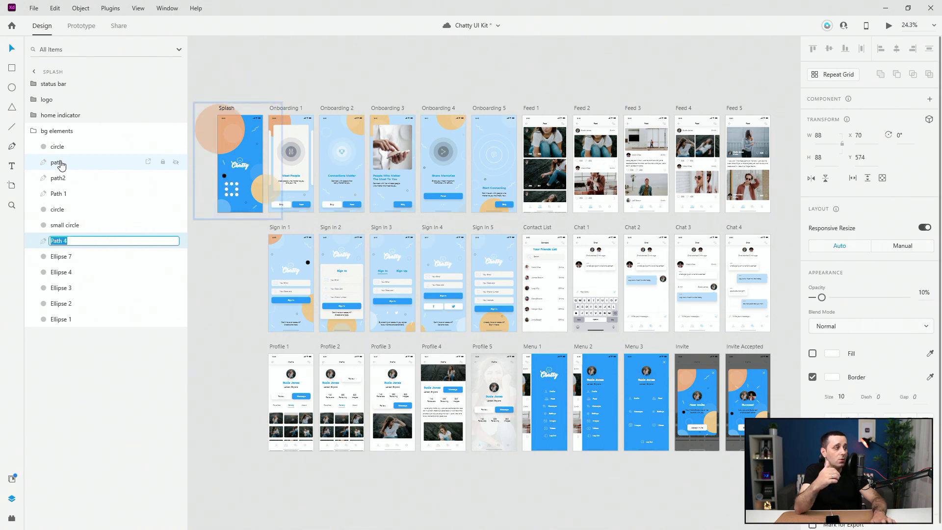
pyautogui.write('path')
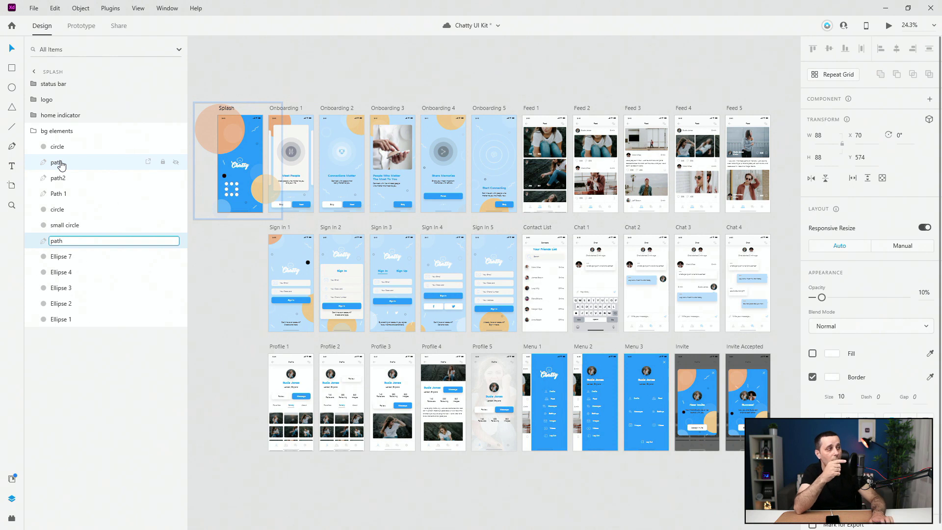
pyautogui.hotkey('shift', 'Tab')
pyautogui.hotkey('shift', 'Tab')
pyautogui.hotkey('shift', 'Tab')
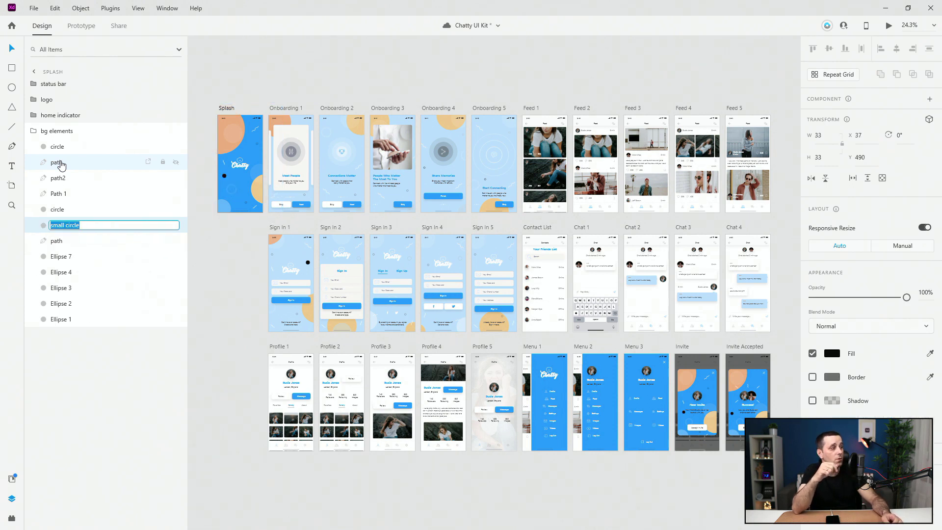
pyautogui.write('path1')
pyautogui.press('Return')
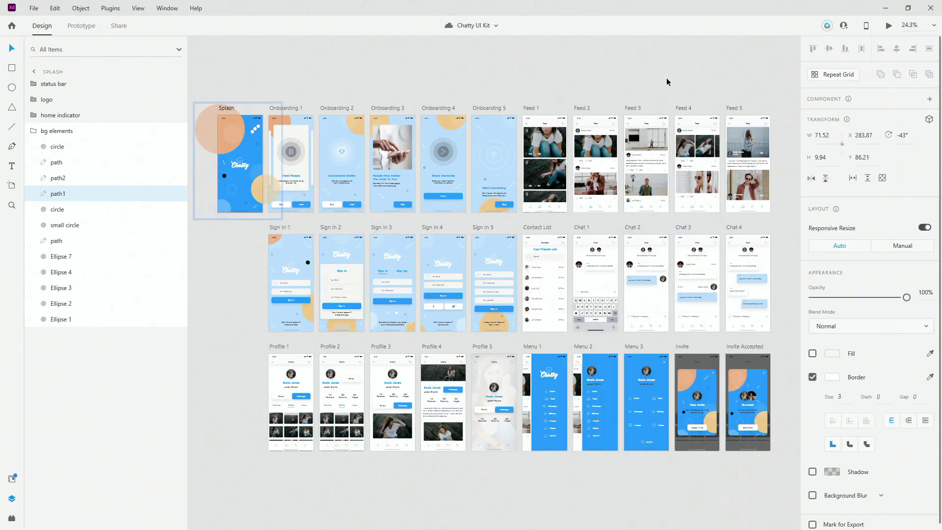
# - Clear the selection so the layer list shows all artboards
pyautogui.press('Escape')
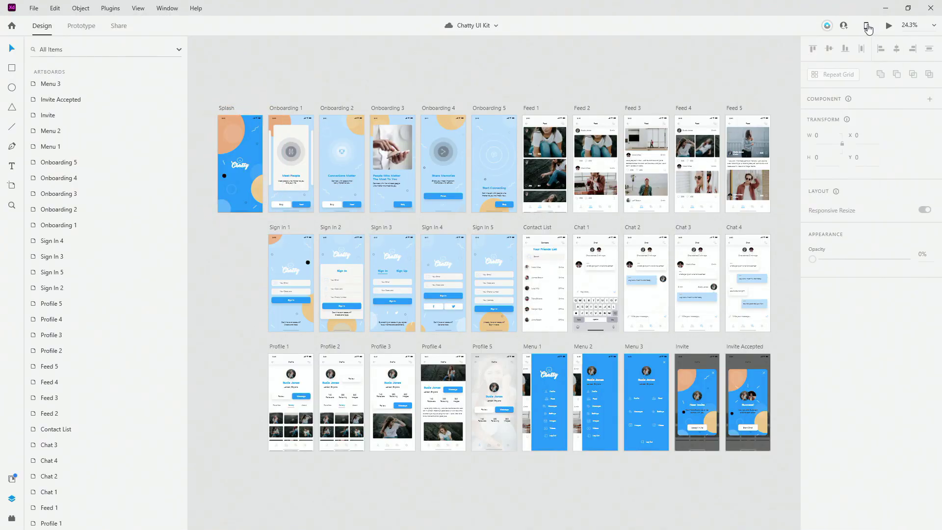
# - Bring up the Preview on Device information from the top toolbar
pyautogui.click(867, 28)
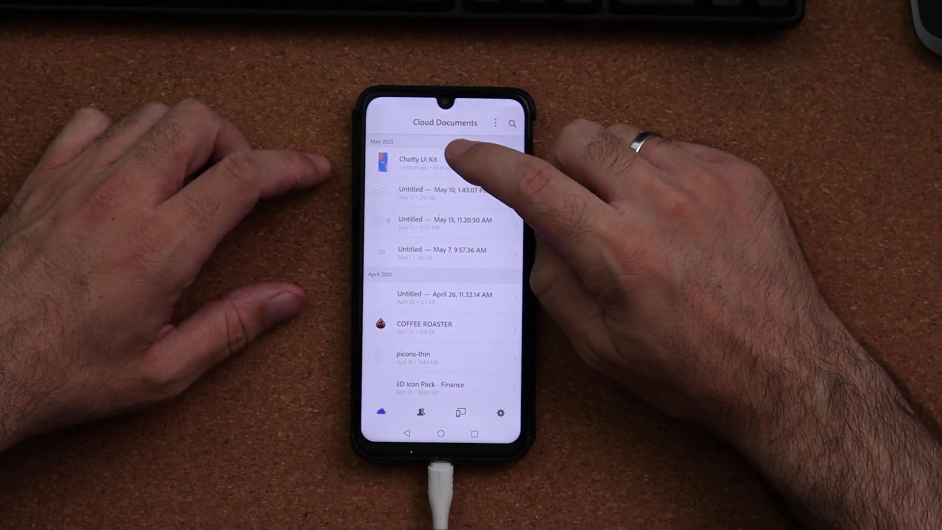
# - Open Chatty UI Kit from the phone's Cloud Documents list
pyautogui.click(449, 160)
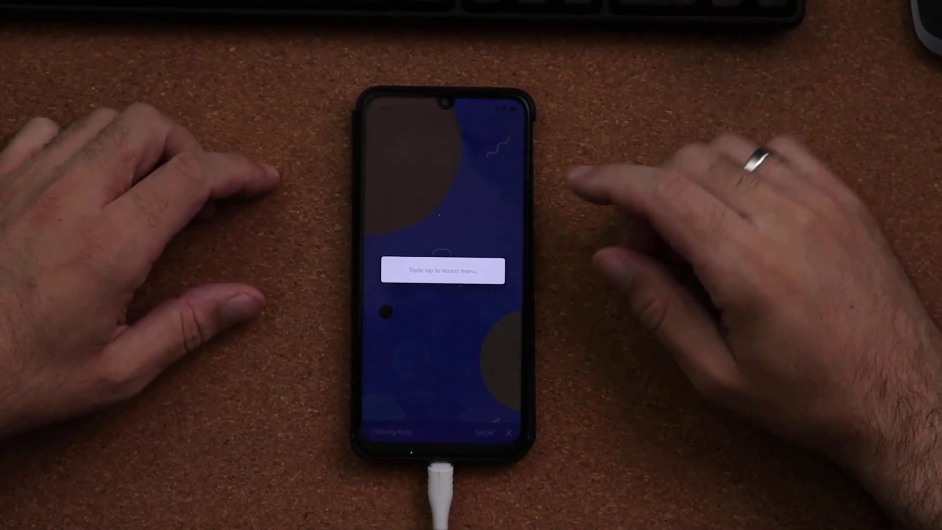
# - Dismiss the overlay and play through the splash and onboarding screens to the Feed
pyautogui.click(493, 275)
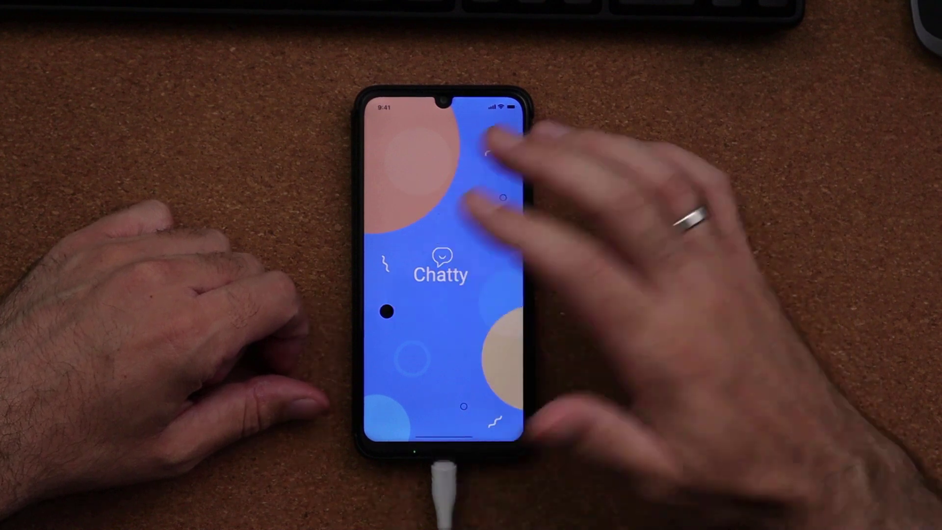
pyautogui.click(446, 167)
pyautogui.click(443, 225)
pyautogui.click(434, 259)
pyautogui.click(405, 299)
pyautogui.click(395, 300)
pyautogui.click(493, 317)
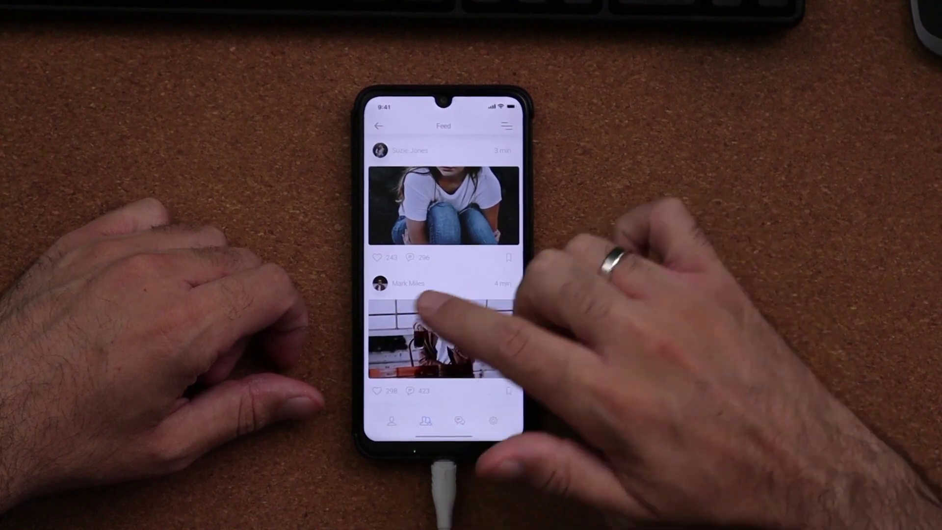
# - Switch between Feed layouts, including the photo carousel and the building photo version
pyautogui.click(409, 307)
pyautogui.click(399, 326)
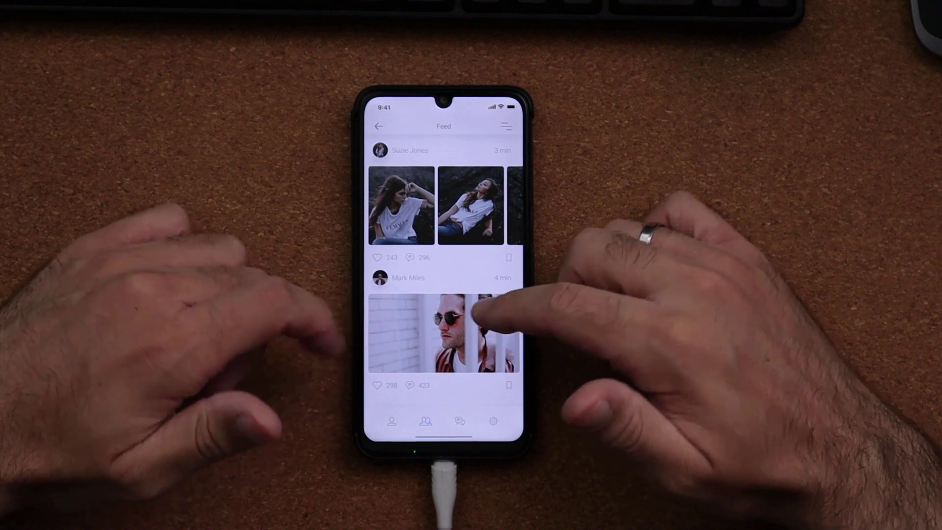
pyautogui.click(471, 316)
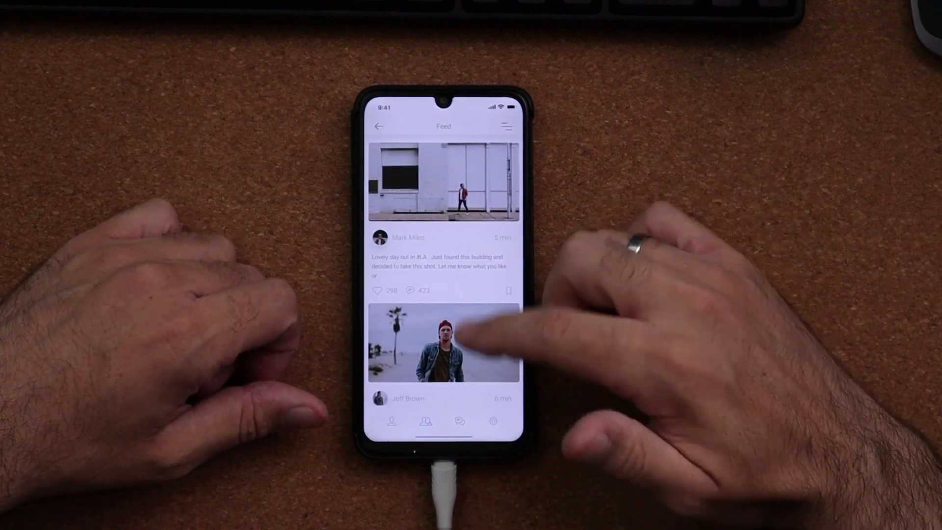